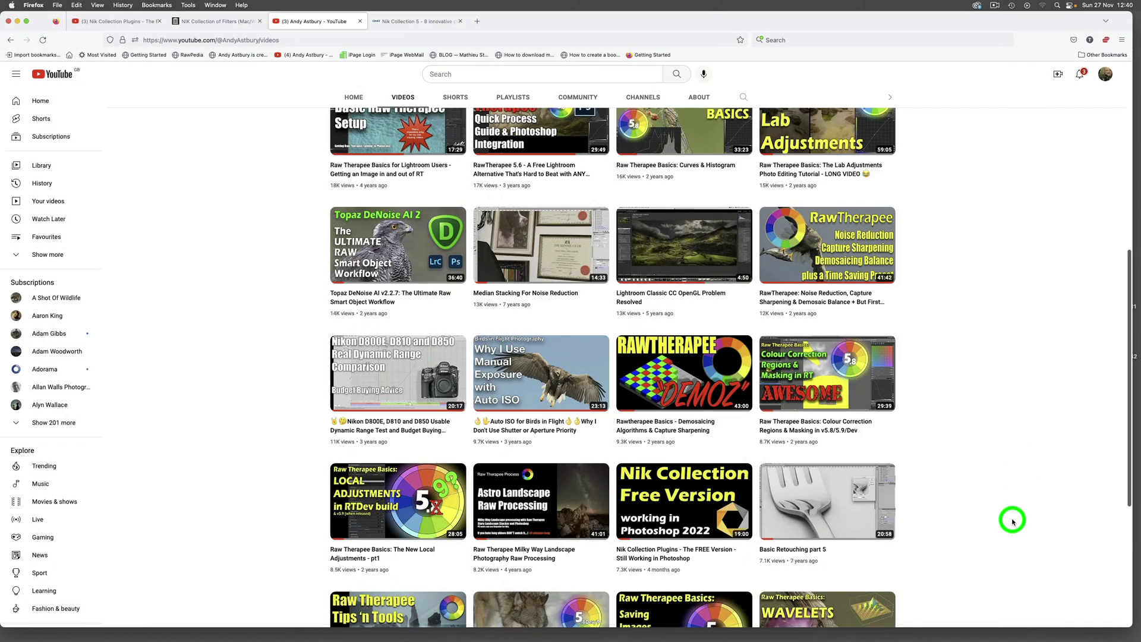
Step: Switch to the first Firefox tab with the 'Nik Collection Plugins - The FREE Version' YouTube video
mouse_move(693, 512)
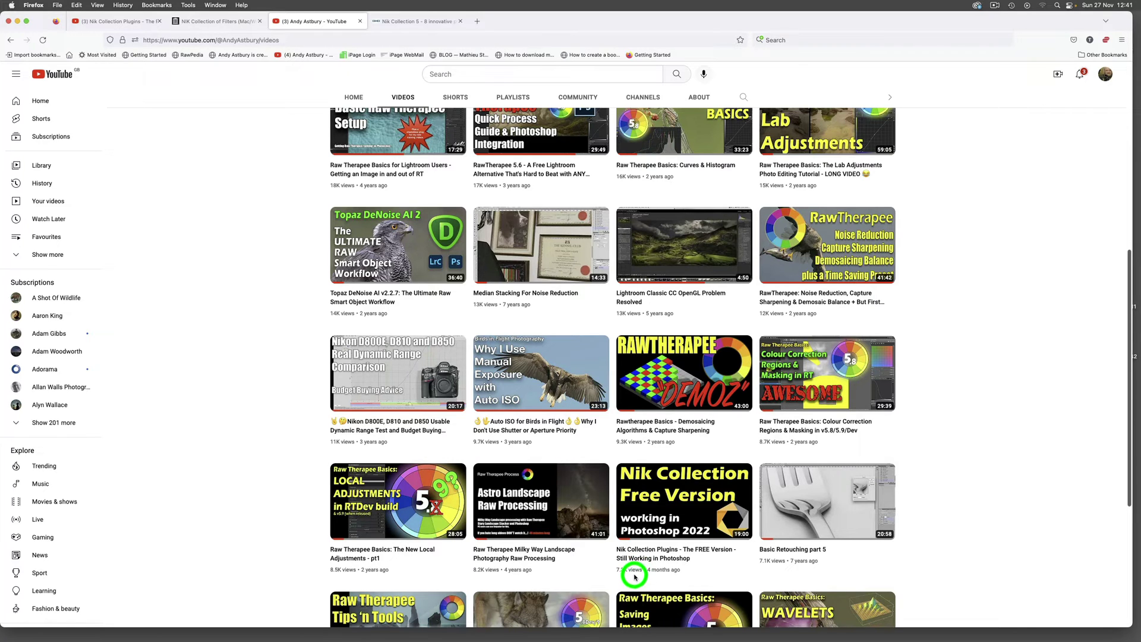
mouse_move(635, 575)
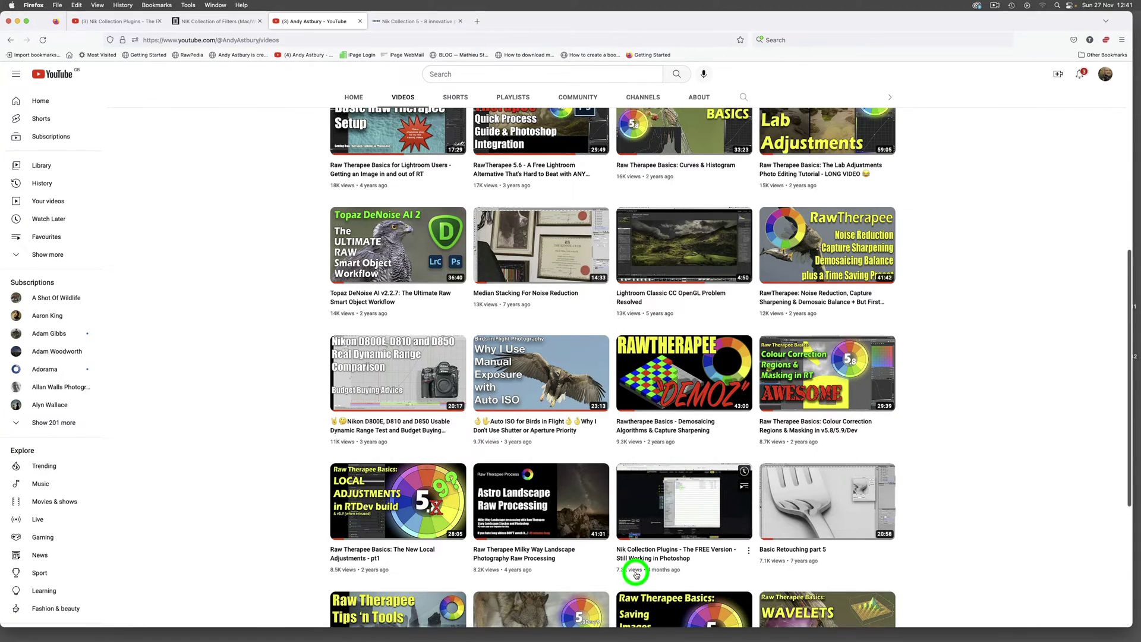
mouse_move(786, 569)
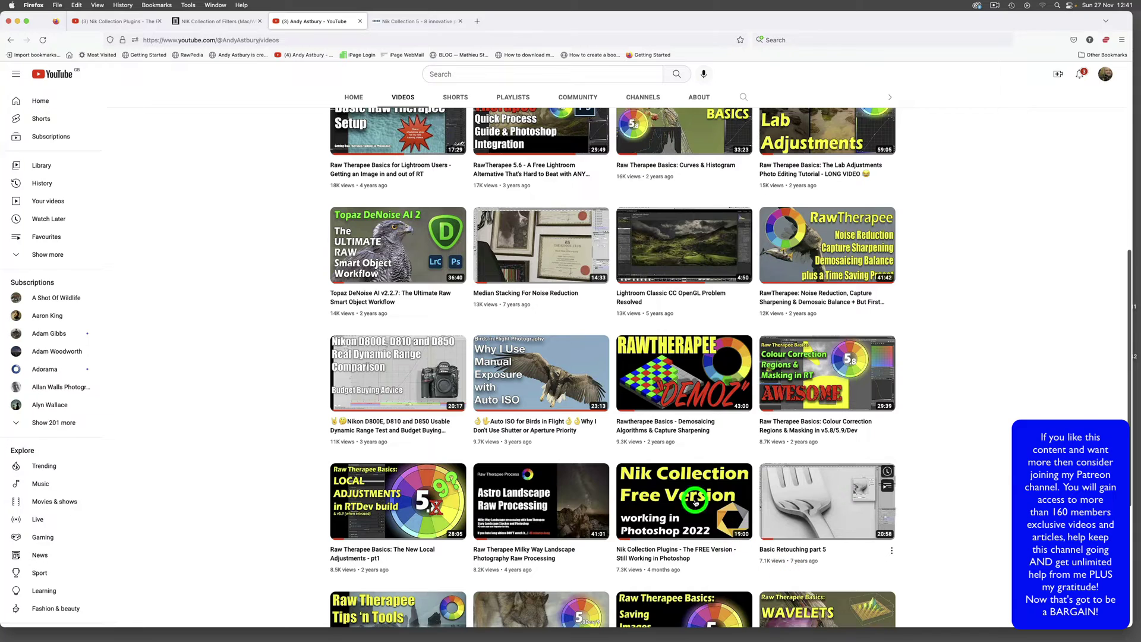
left_click(122, 24)
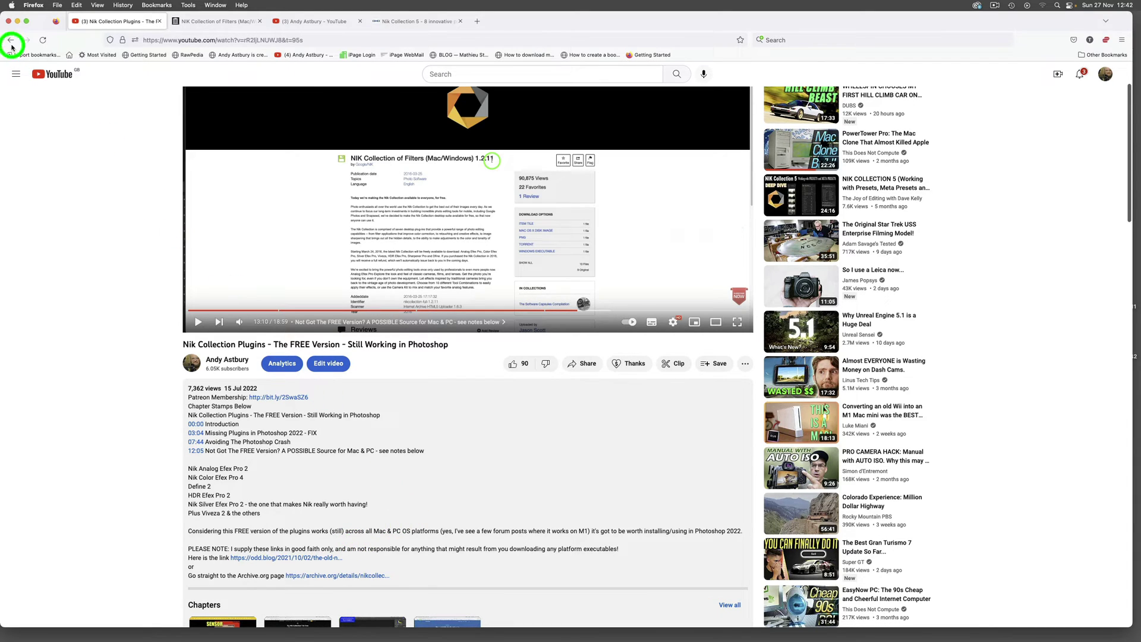
left_click(12, 5)
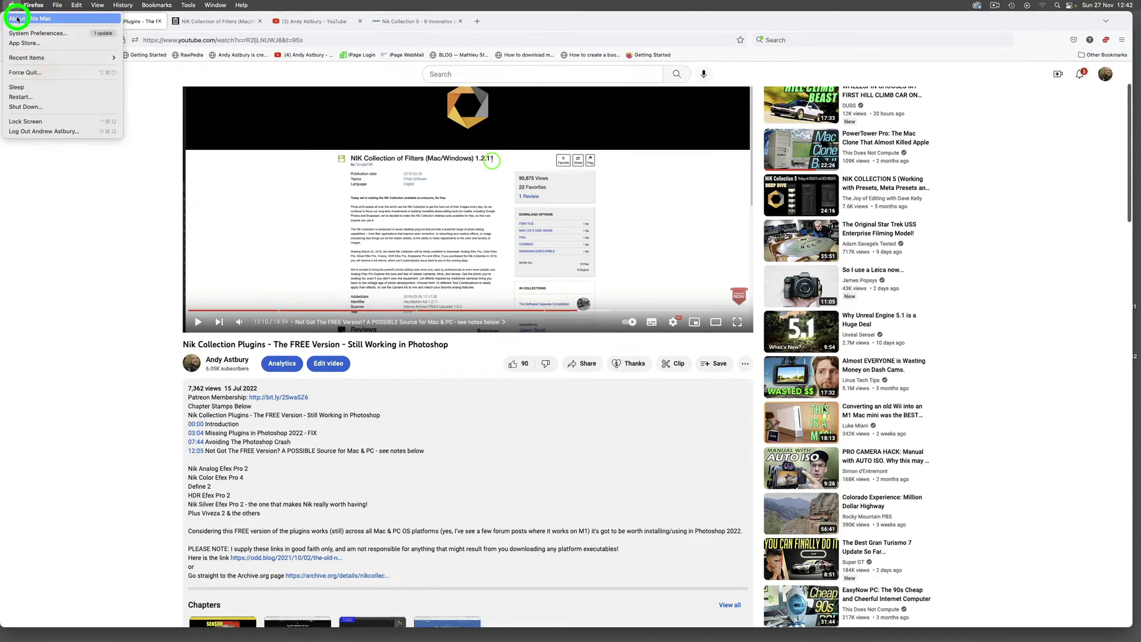
left_click(17, 20)
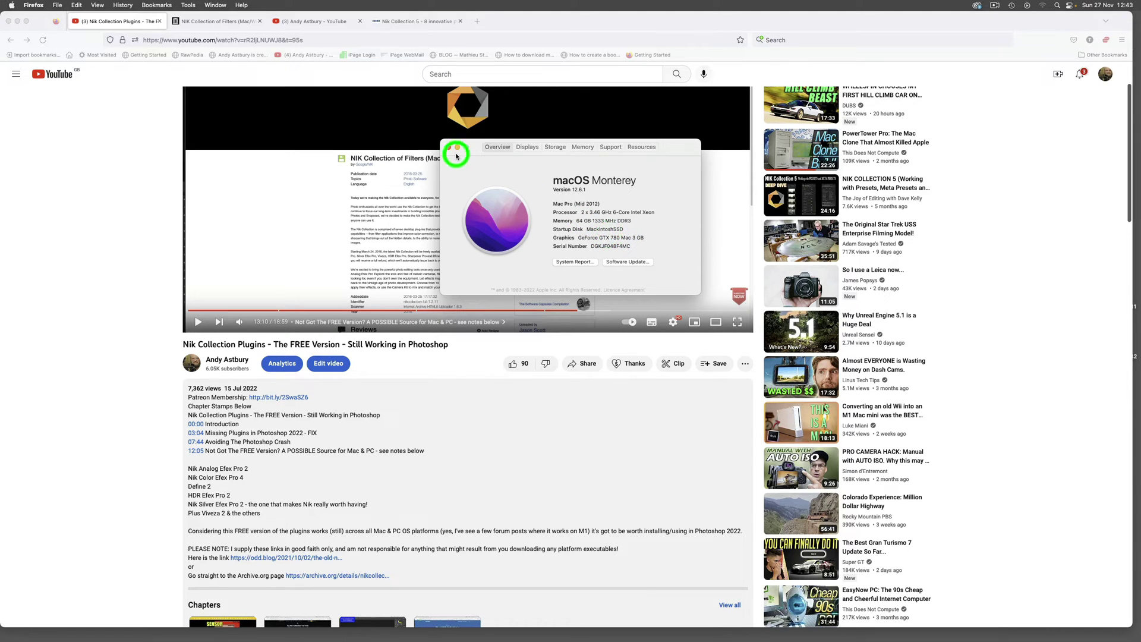
left_click(449, 148)
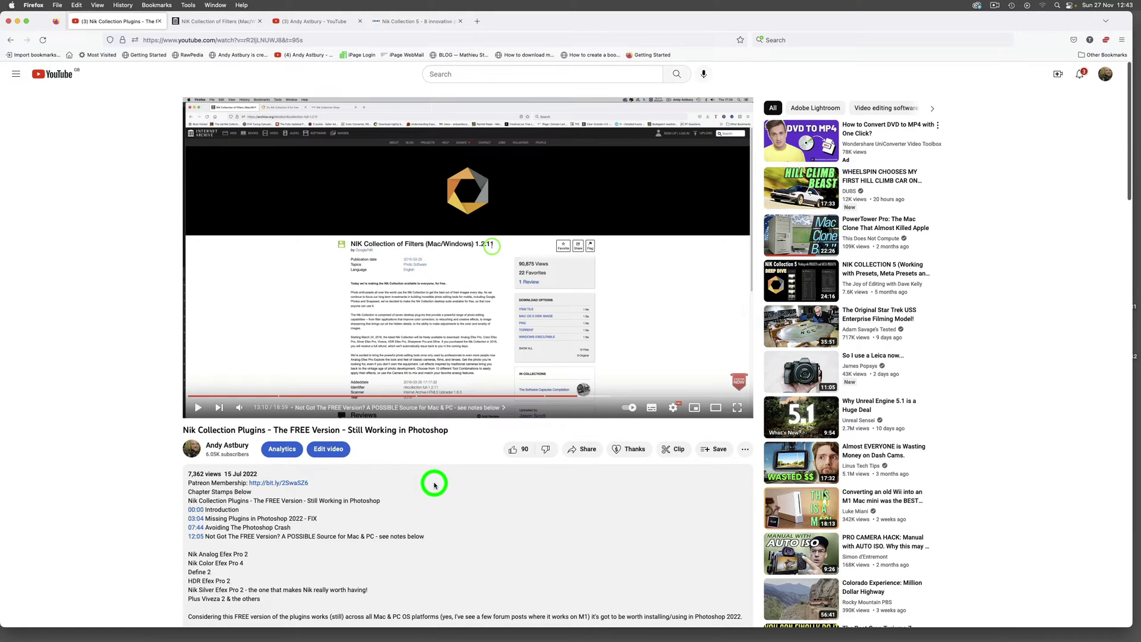
Step: Expand the video description and scroll past Chapters to the pinned comment with the Archive.org link
left_click(433, 484)
scroll(434, 484, "down", 5)
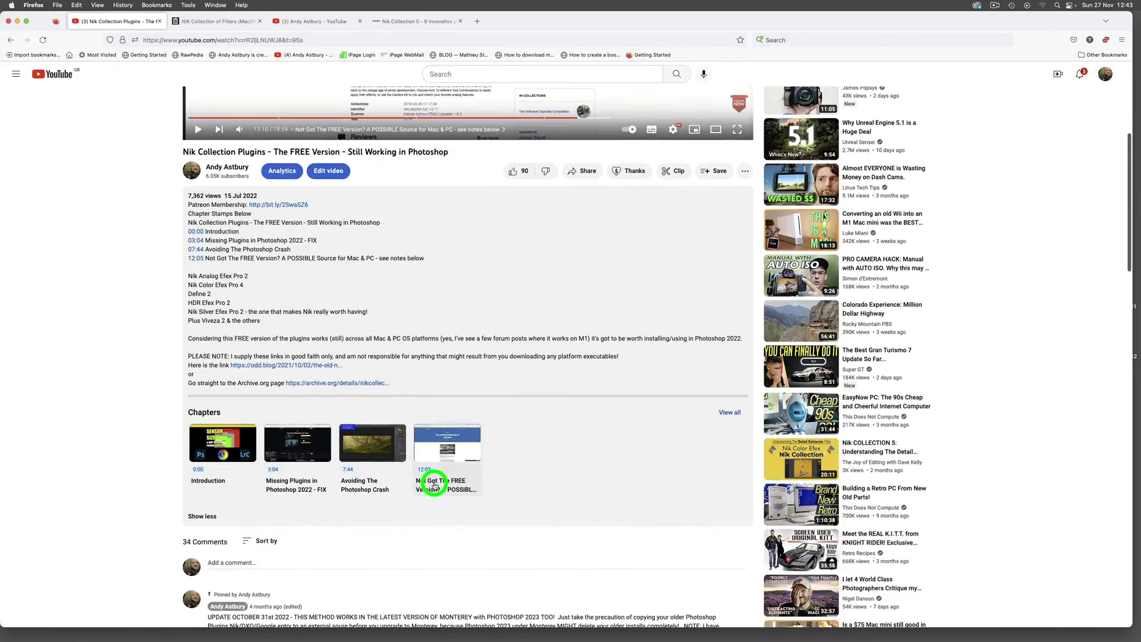
scroll(434, 484, "down", 5)
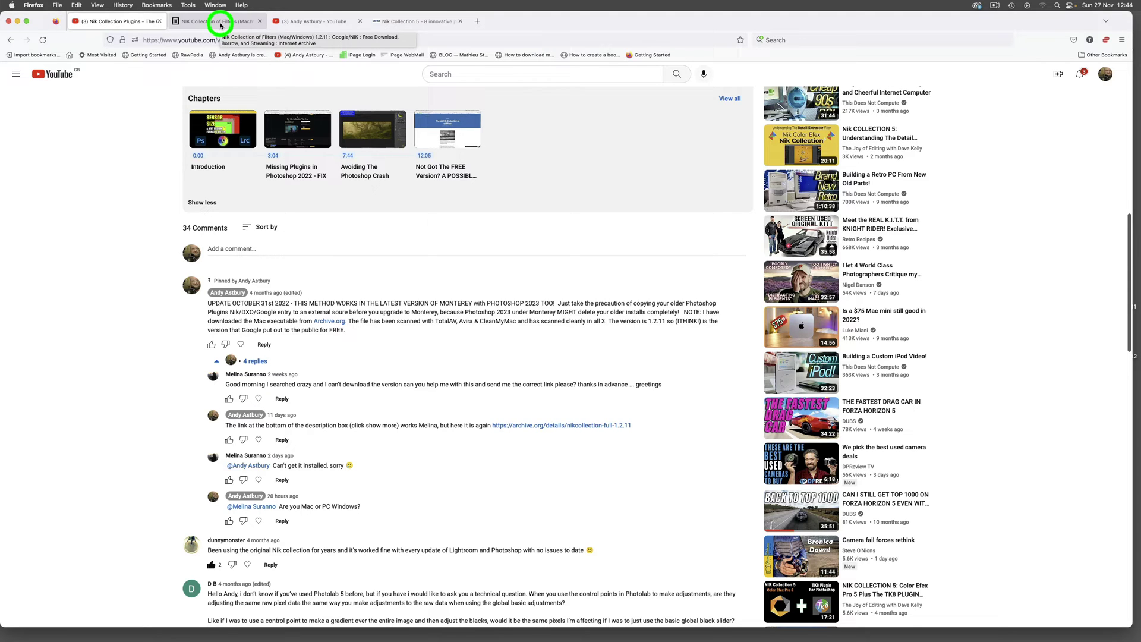
Step: Switch to the archive.org tab for NIK Collection of Filters (Mac/Windows) 1.2.11
left_click(220, 25)
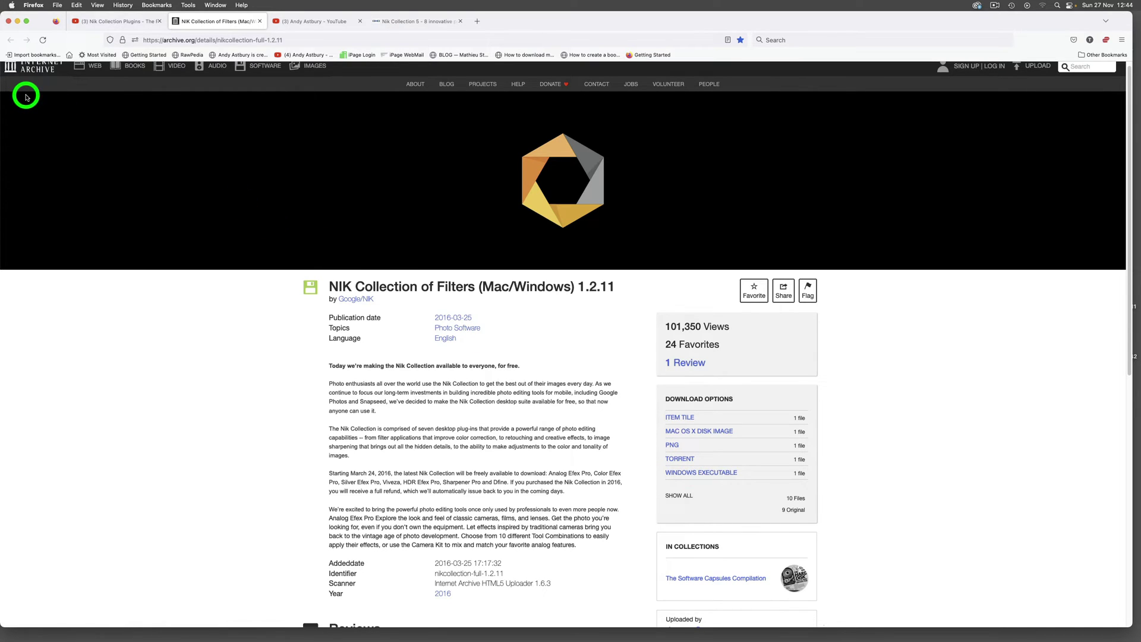
Step: Go back to the YouTube video tab and scroll through its notes and chapters
left_click(113, 23)
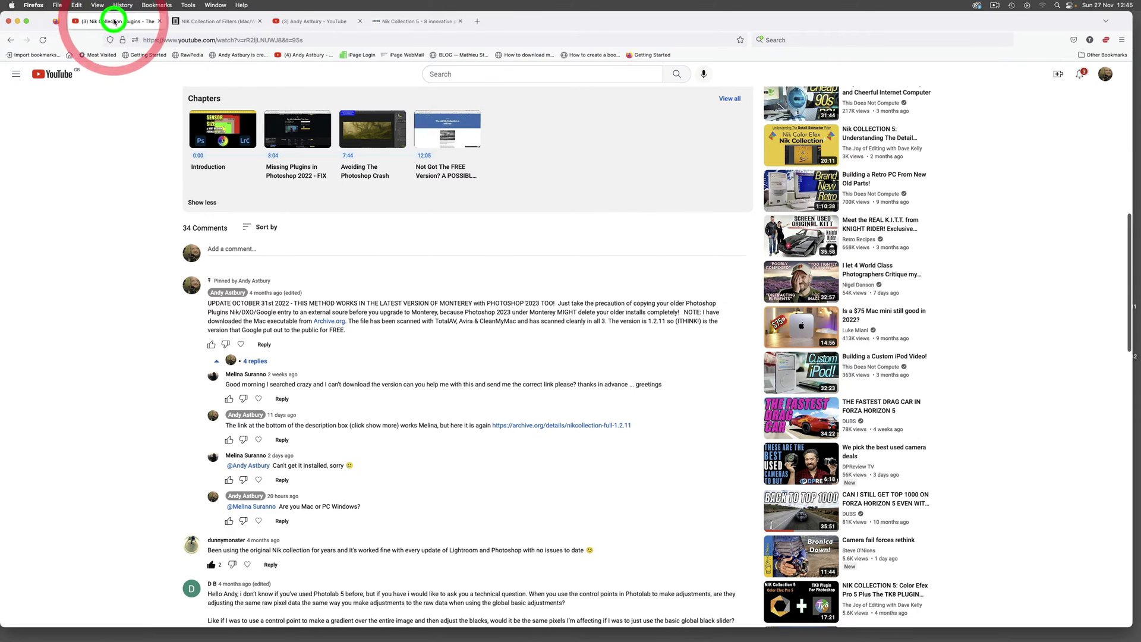
mouse_move(849, 295)
scroll(850, 295, "down", 1)
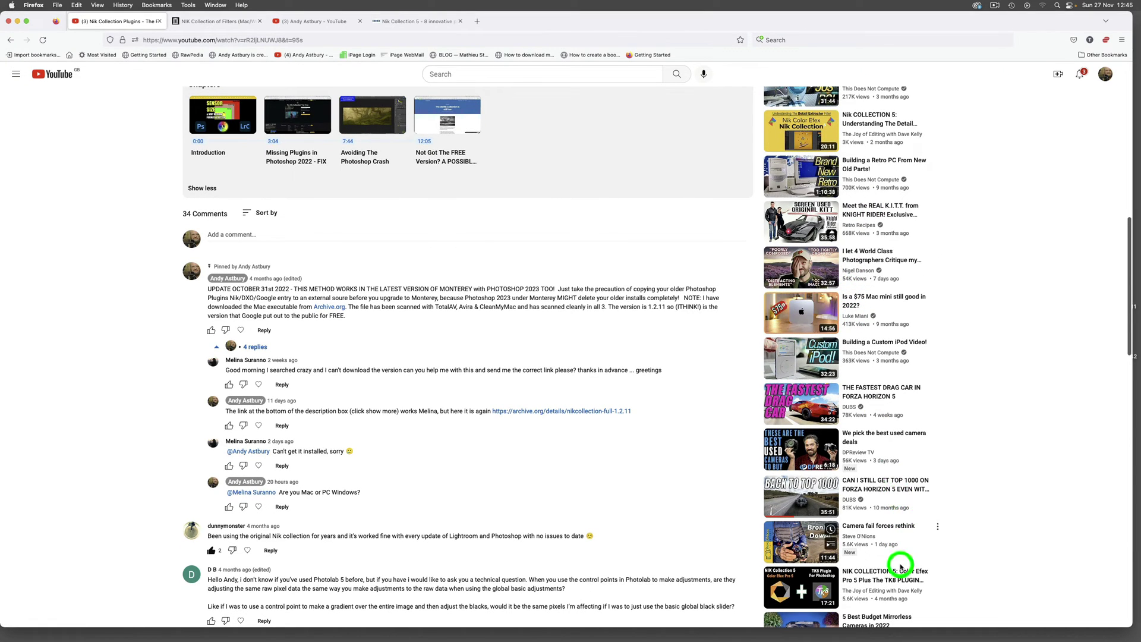
mouse_move(881, 578)
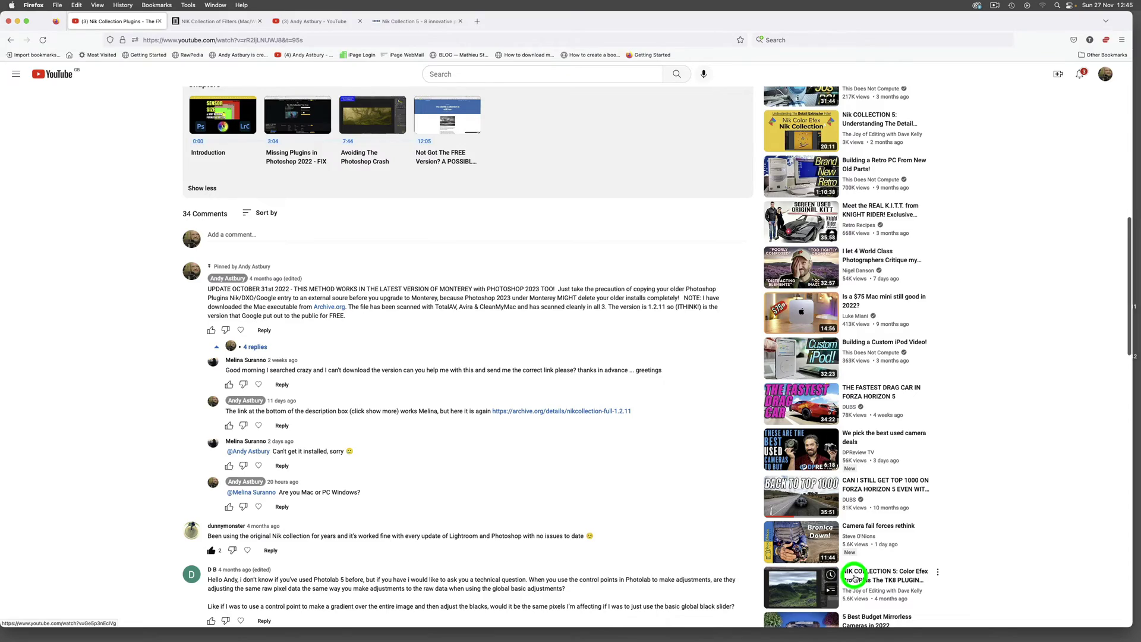
scroll(853, 577, "down", 2)
scroll(854, 577, "up", 10)
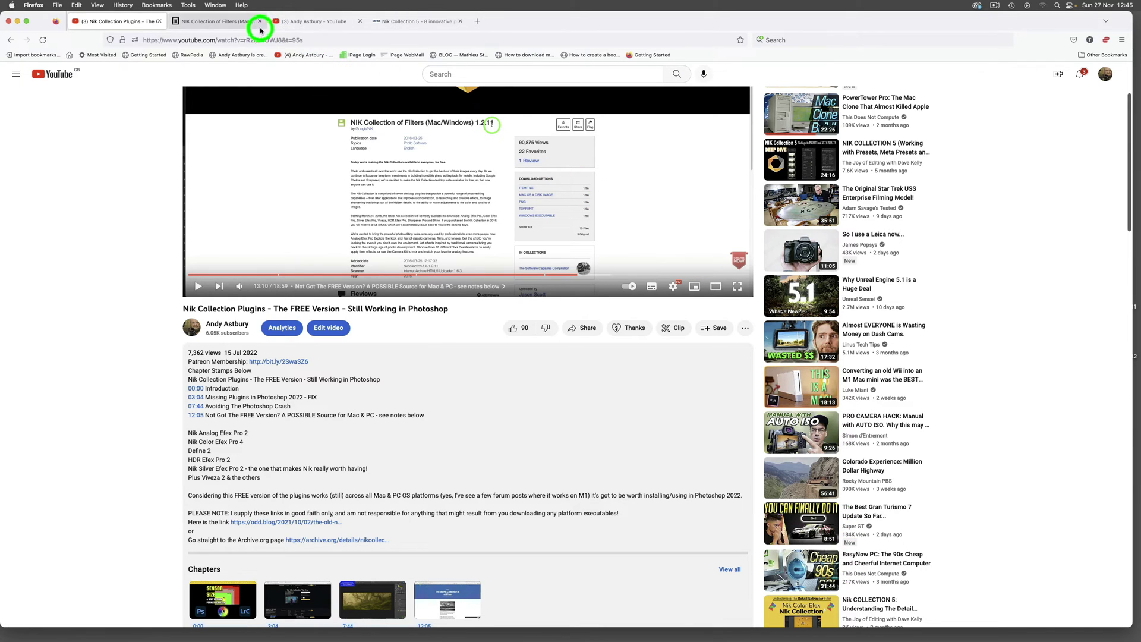
Step: Open the DxO Shop tab showing Nik Collection 5 at £69, down from £135
left_click(396, 21)
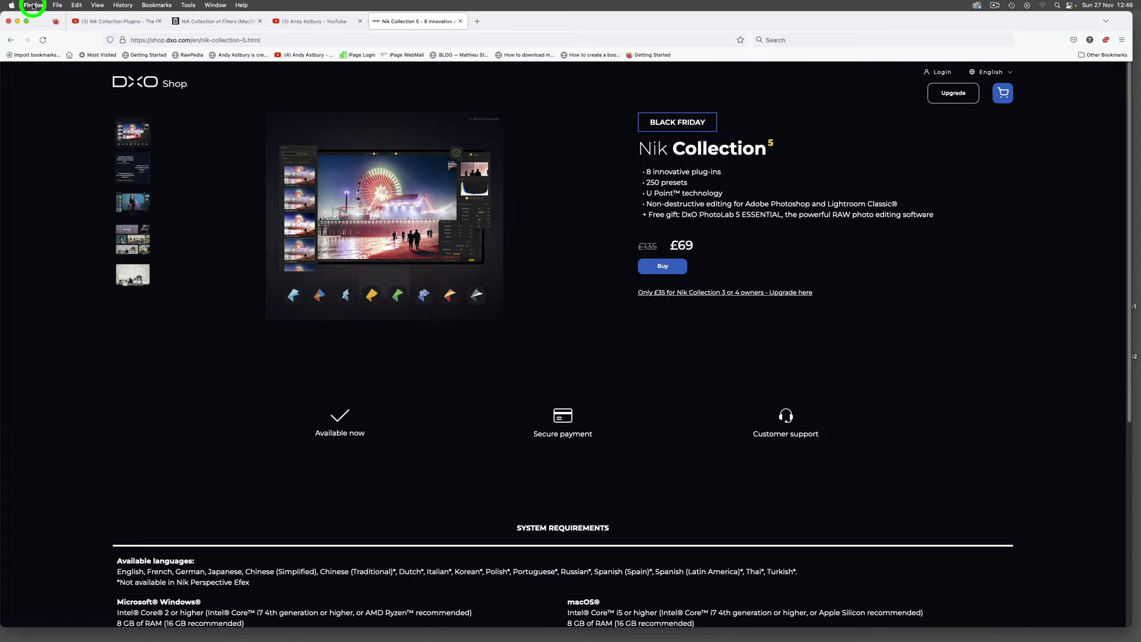
Step: Return to the archive.org Nik Collection 1.2.11 tab, then hide Firefox via its app menu
left_click(193, 21)
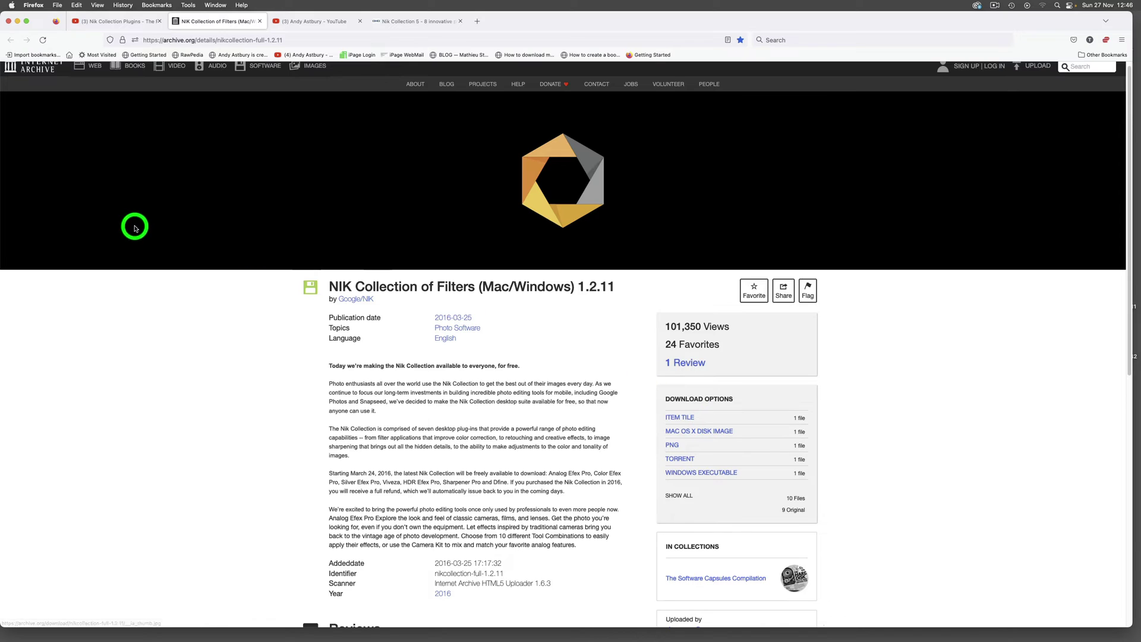
left_click(33, 5)
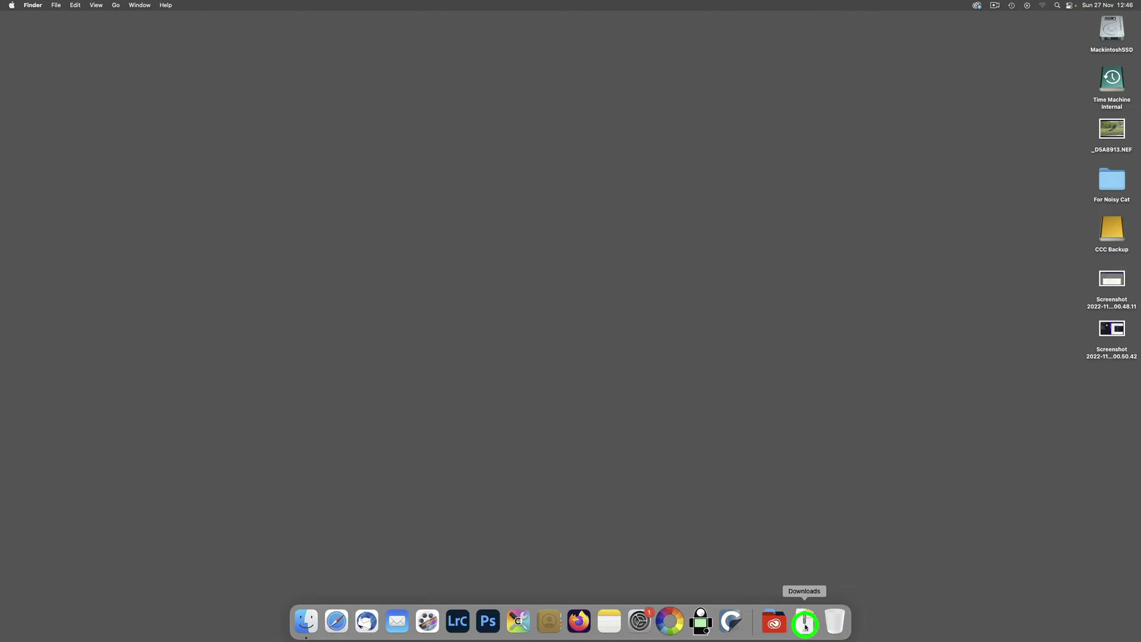
Step: Open nikcollection-full-1.2.11.dmg from Downloads and launch the Nik Collection installer inside
left_click(805, 626)
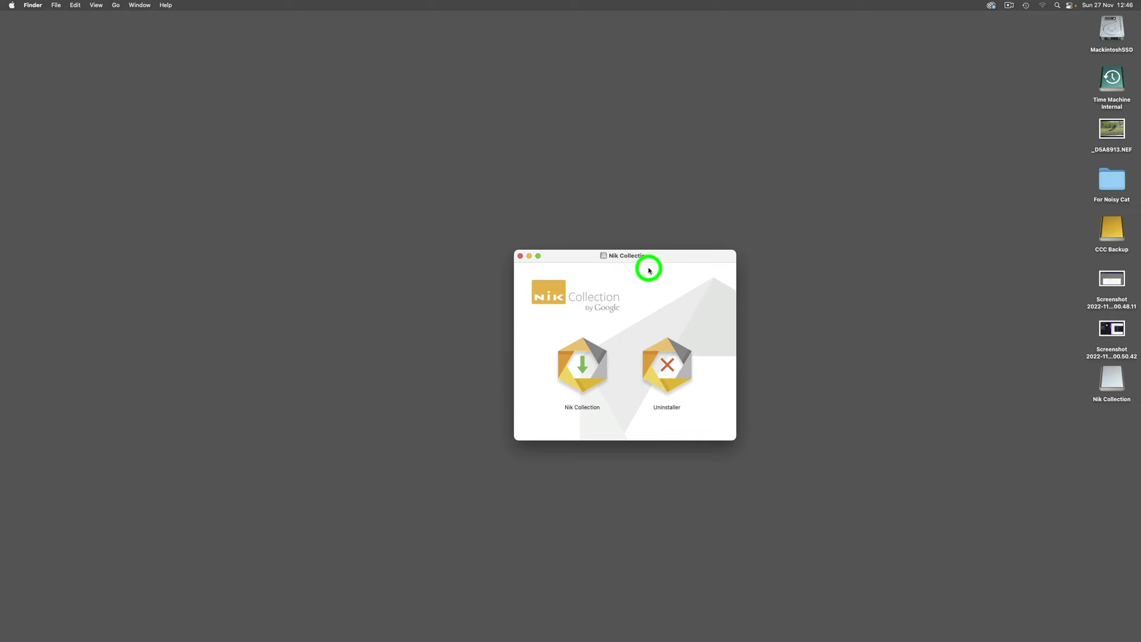
left_click(585, 364)
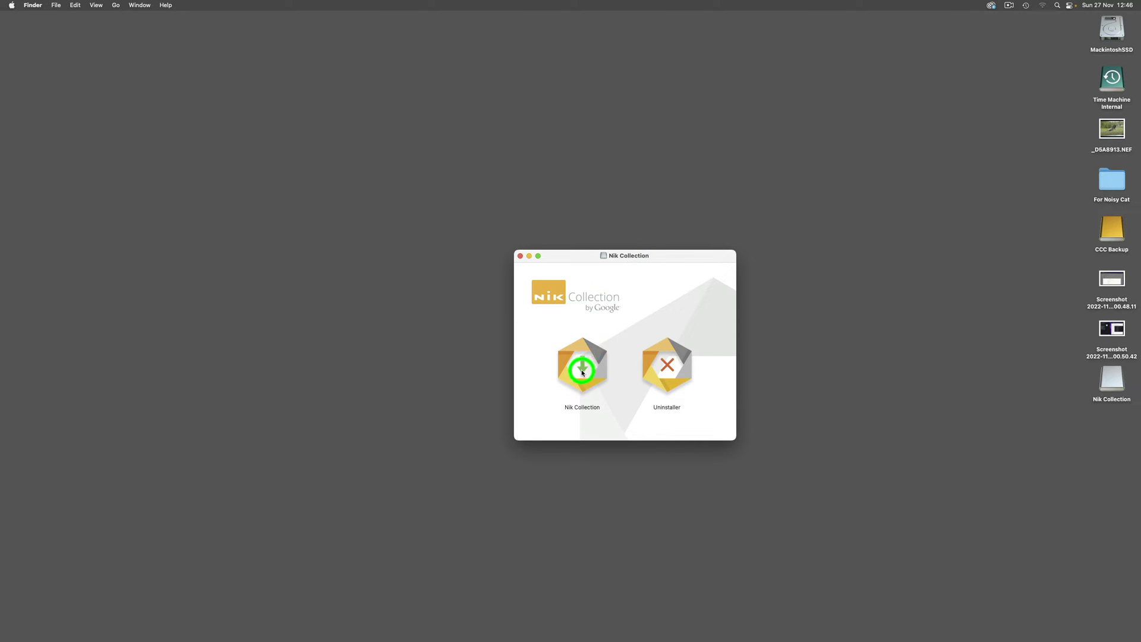
left_click(582, 373)
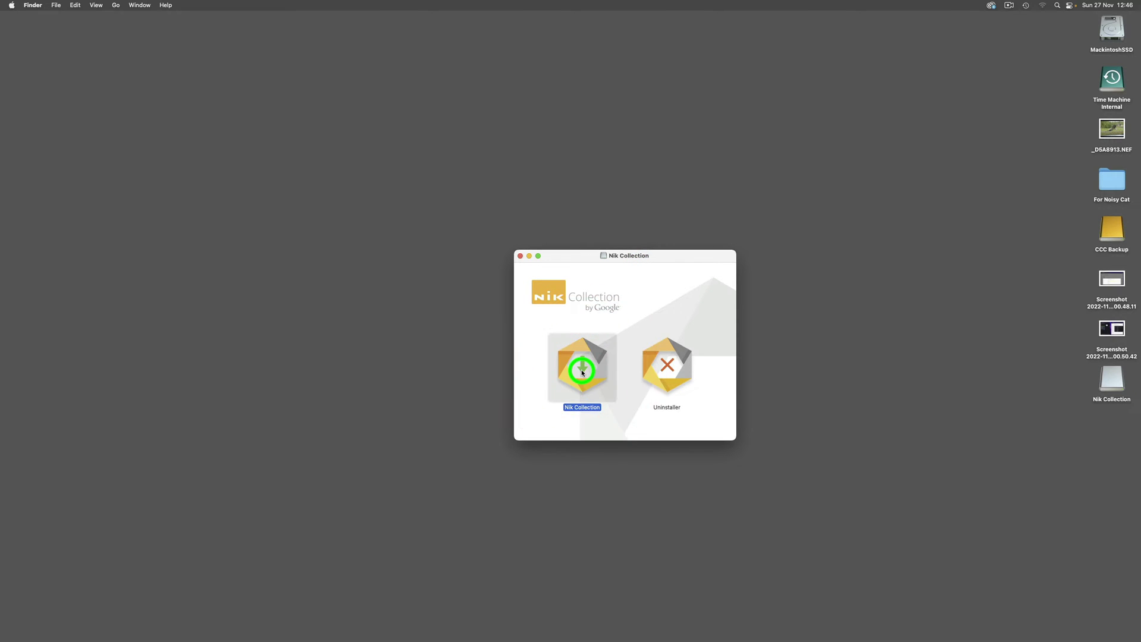
double_click(582, 373)
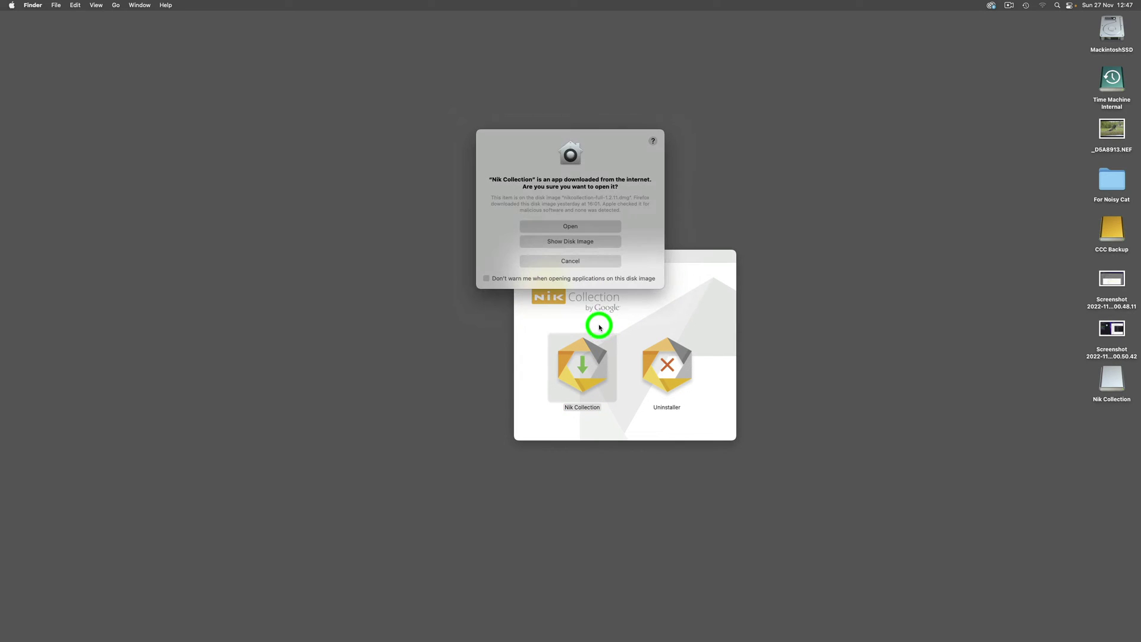
Step: Confirm Open in the downloaded-app warning so the Nik Collection installer launches
left_click(570, 227)
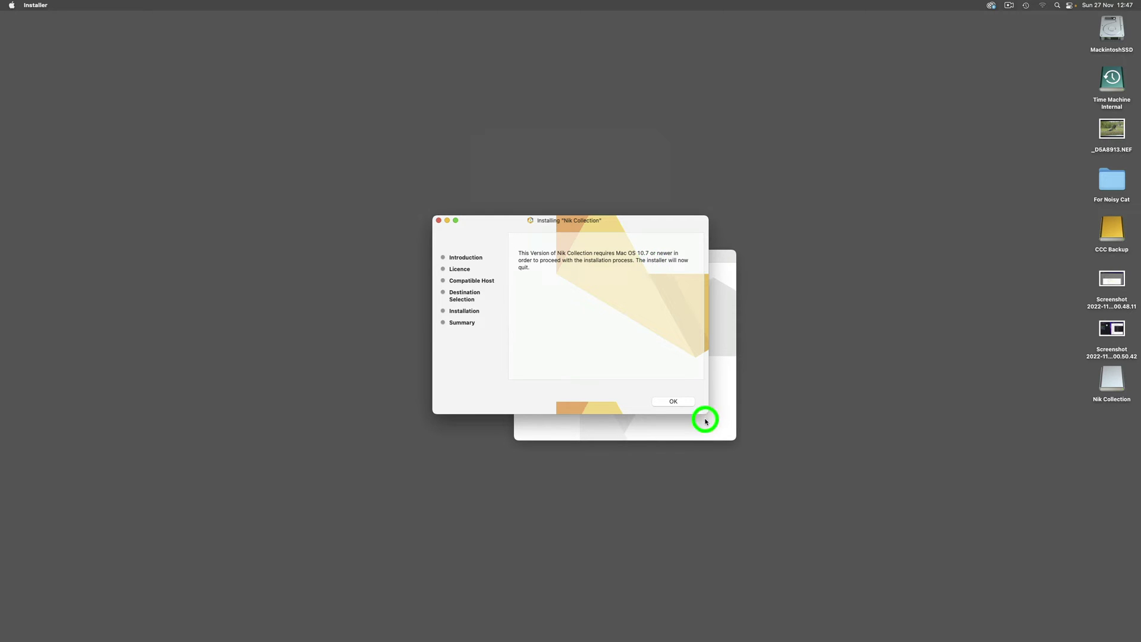
Step: Dismiss the Mac OS 10.7 requirement message with OK so the installer quits
left_click(682, 402)
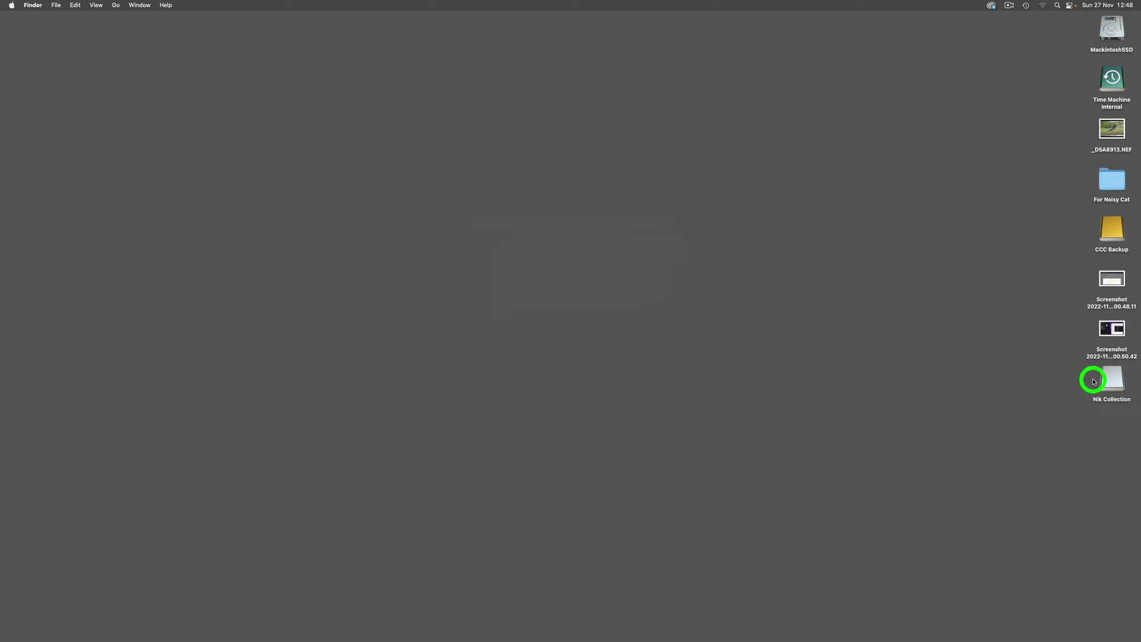
Step: Launch Photoshop 2023 from the Dock and check the Filter menu for Nik plug-ins
mouse_move(273, 634)
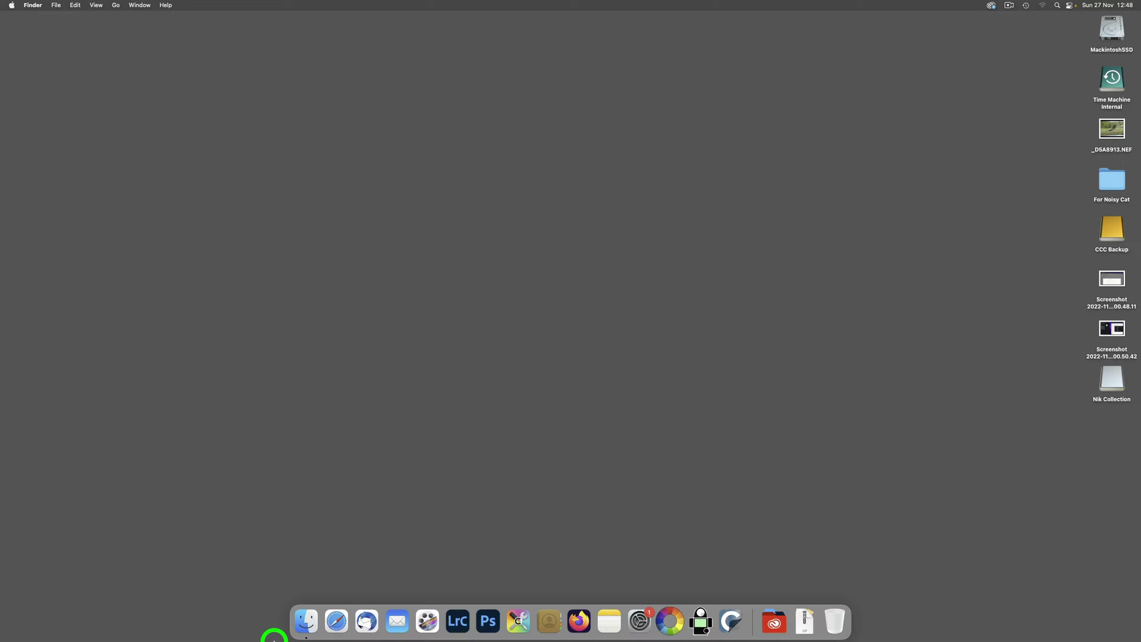
left_click(488, 623)
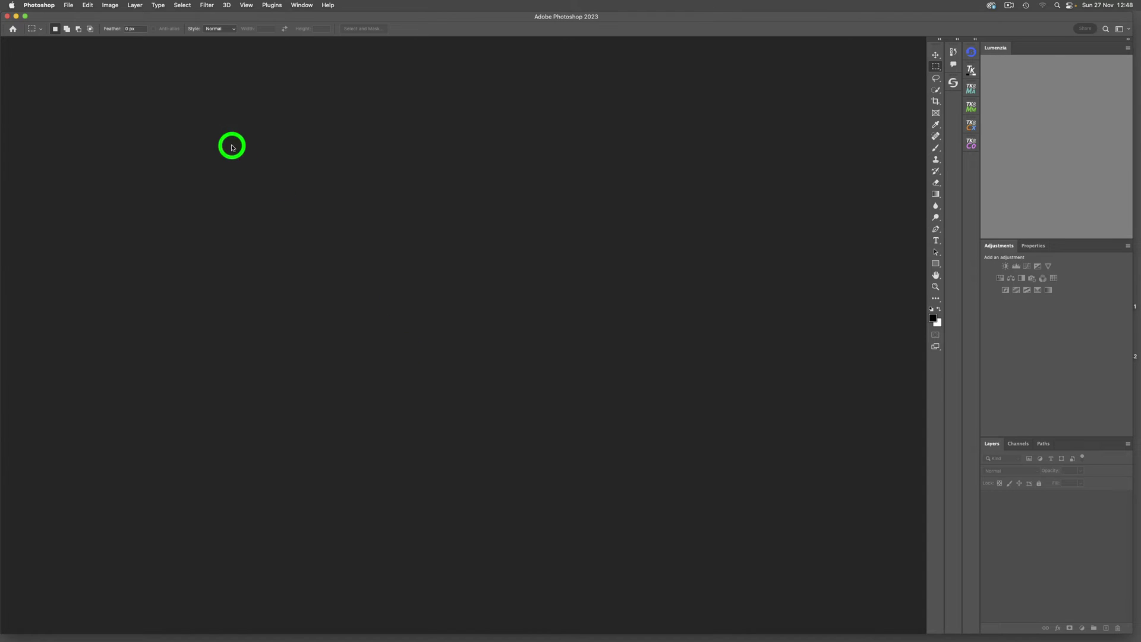
left_click(205, 6)
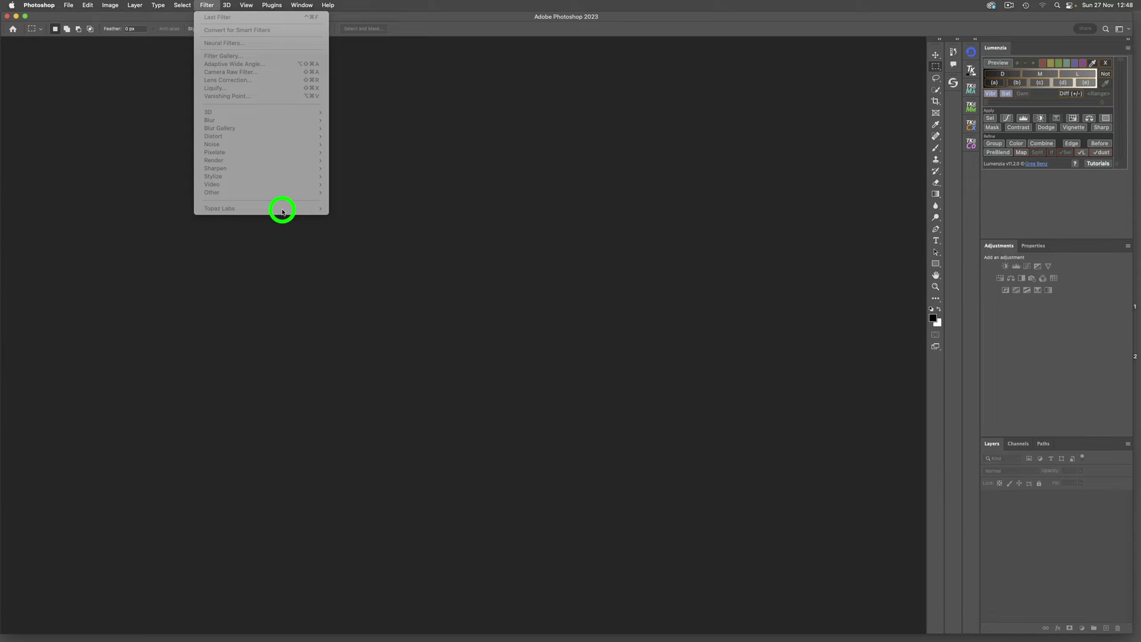
mouse_move(30, 3)
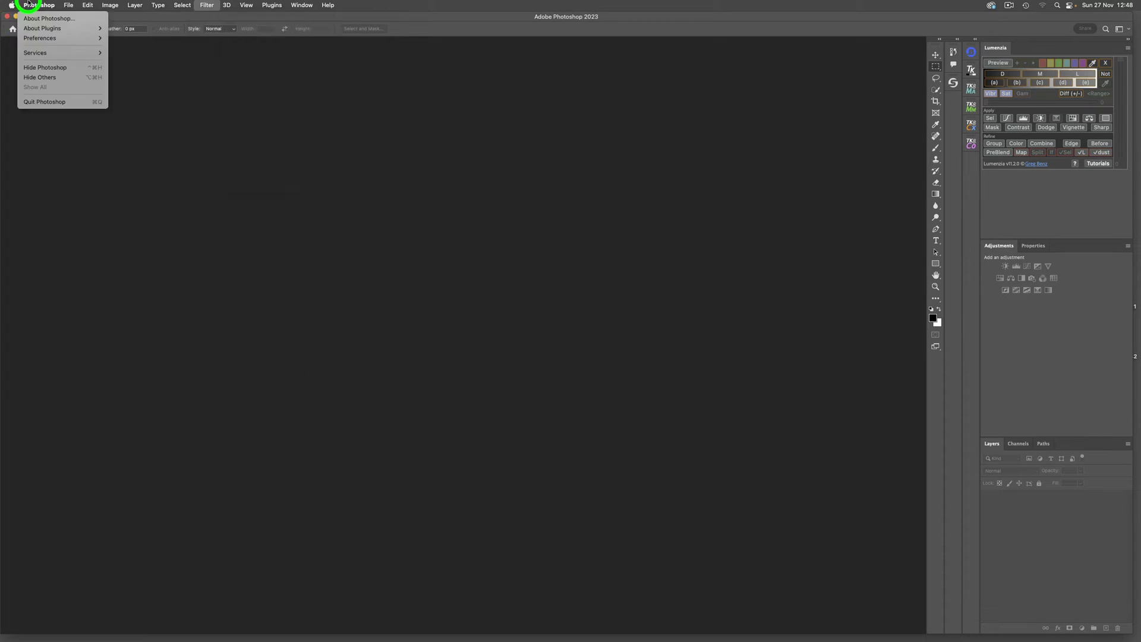
Step: Quit Photoshop, then open a new Terminal window at the mounted Nik Collection disk
left_click(39, 101)
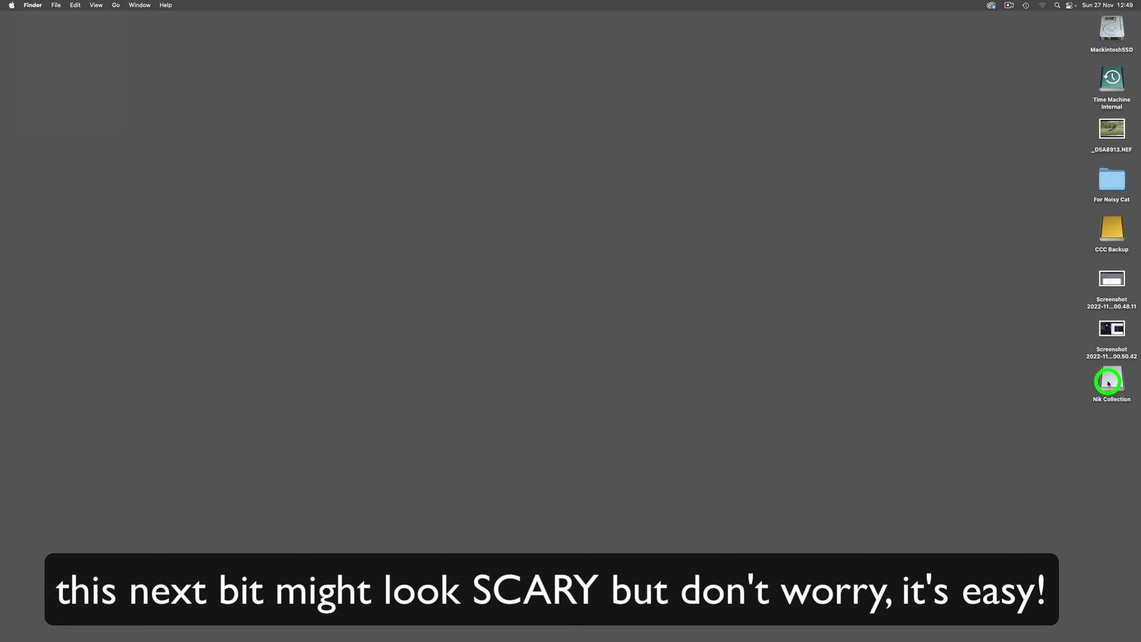
right_click(1108, 384)
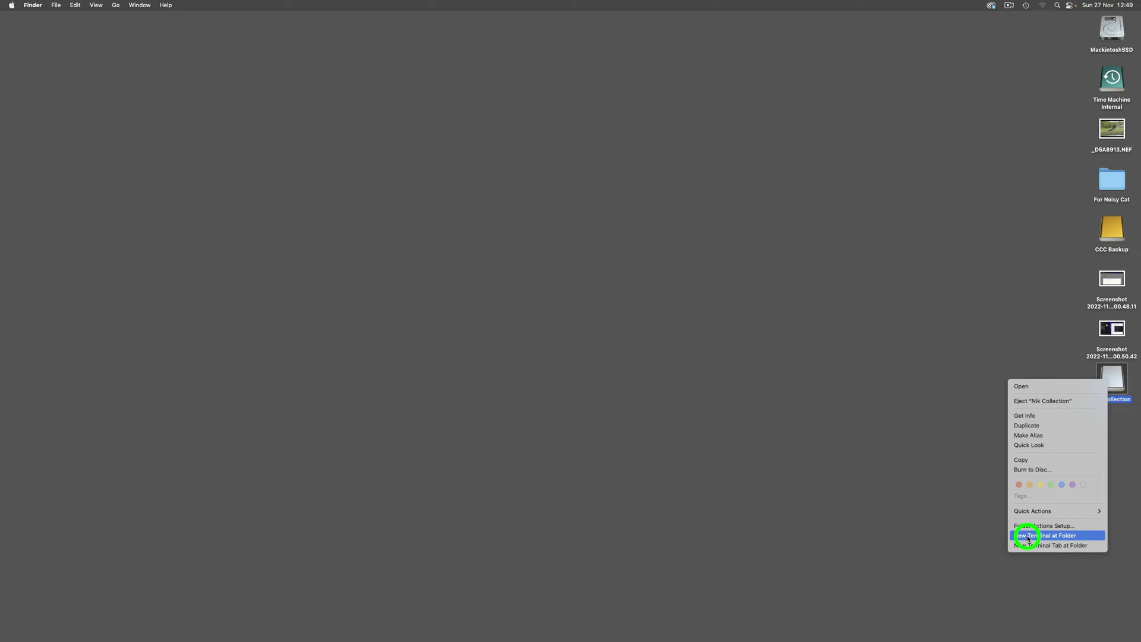
left_click(1029, 537)
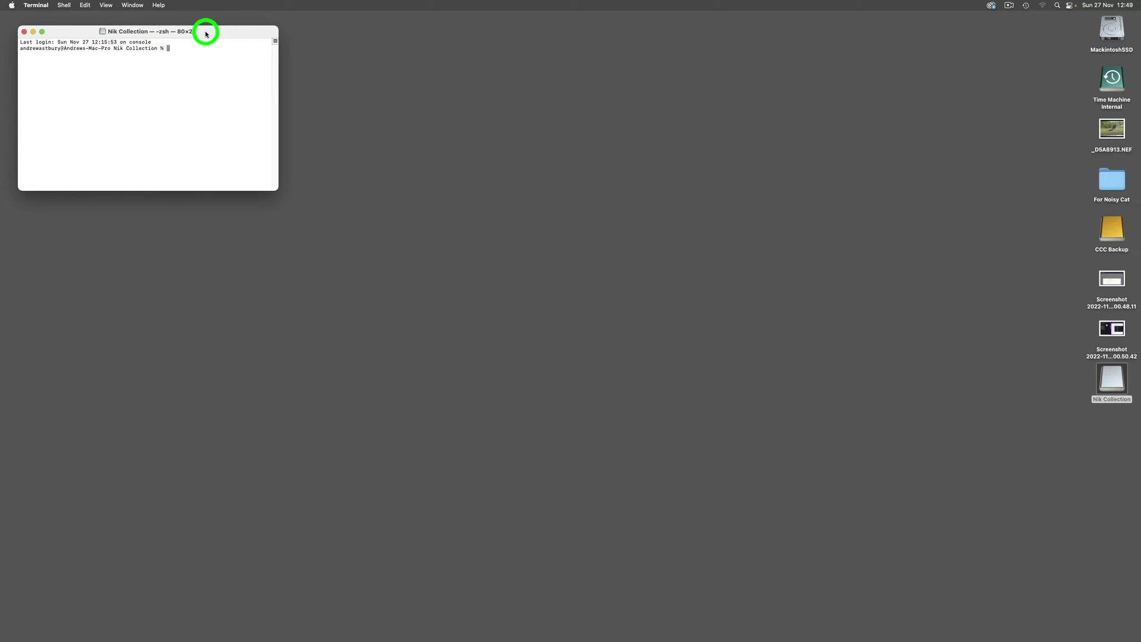
Step: Centre Terminal, paste SYSTEM_VERSION_COMPAT=1 open "Nik Collection.app" and widen the window to fit it
left_click_drag(207, 33, 685, 290)
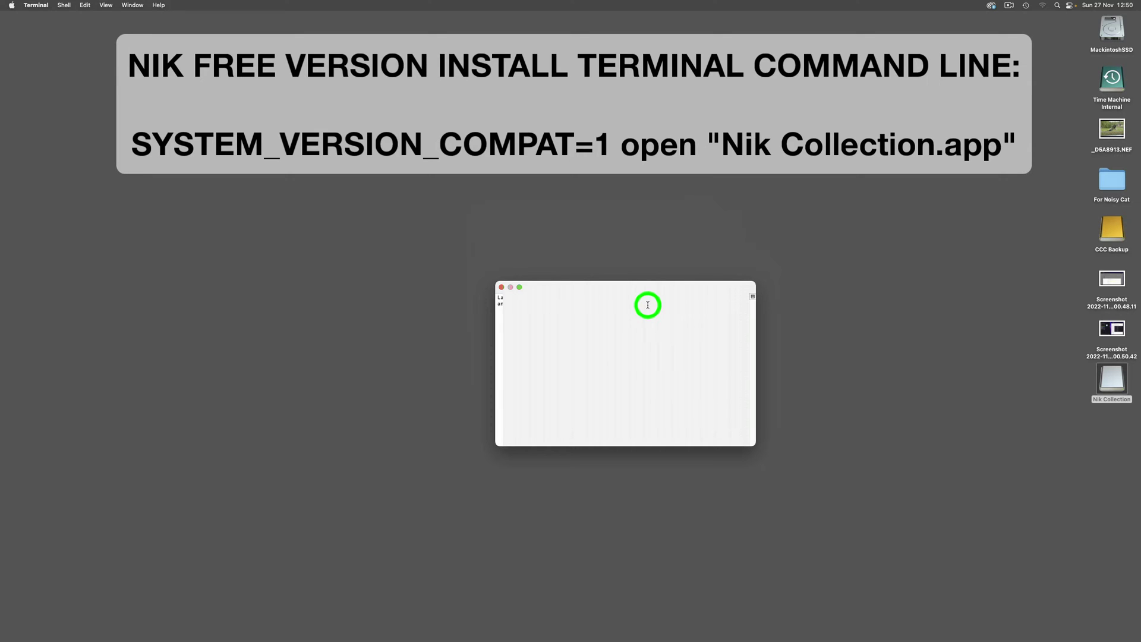
key("super")
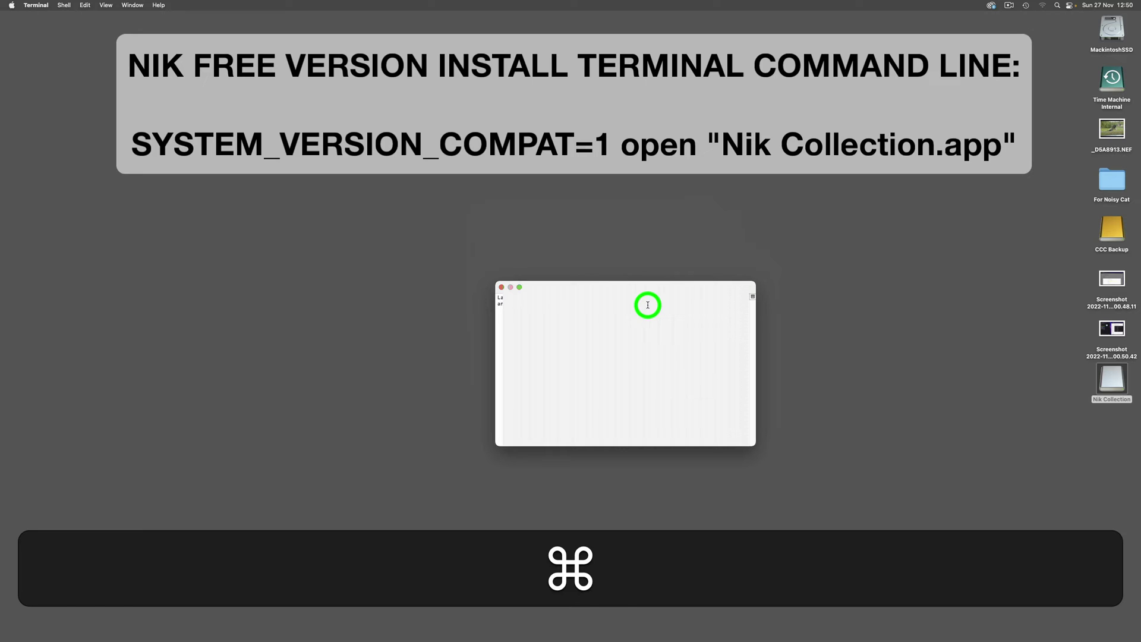
type("SYSTEM_VERSION_COMPAT=1 open \"Nik Collection.app\"")
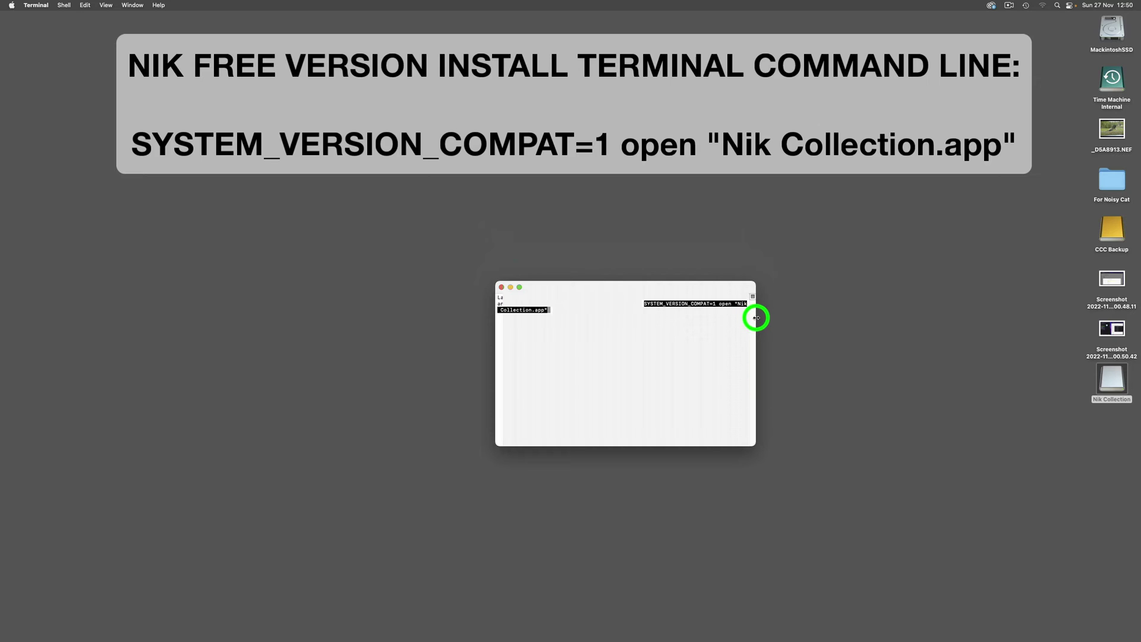
left_click_drag(755, 317, 824, 315)
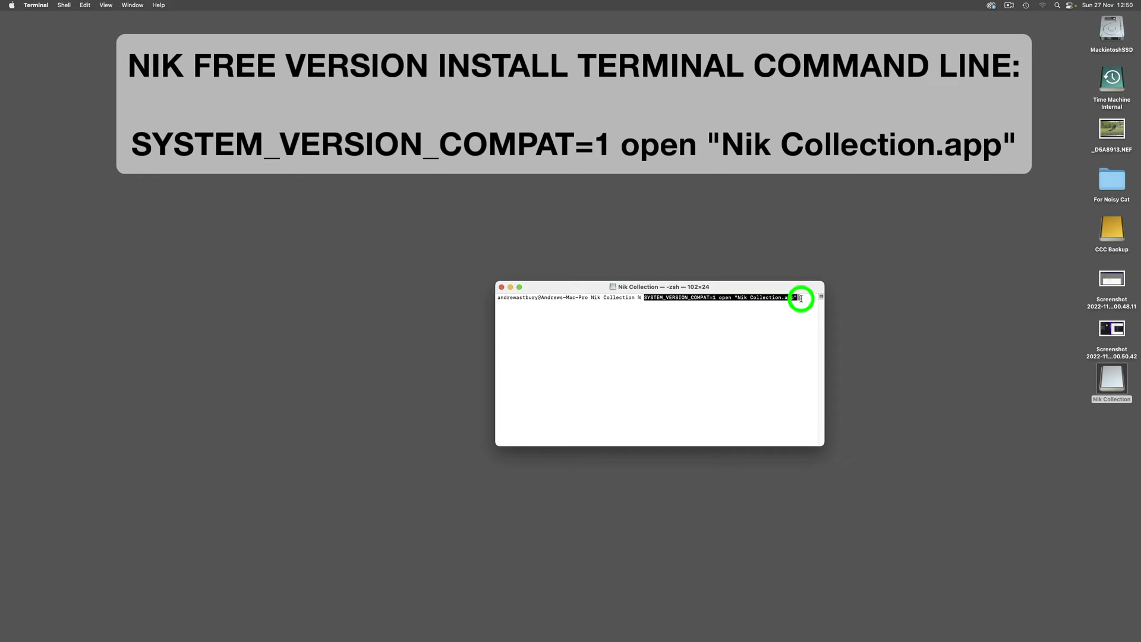
Step: Run the command, allow the Nik Collection app to open, accept the licence and keep Photoshop 2023 as host
key("Return")
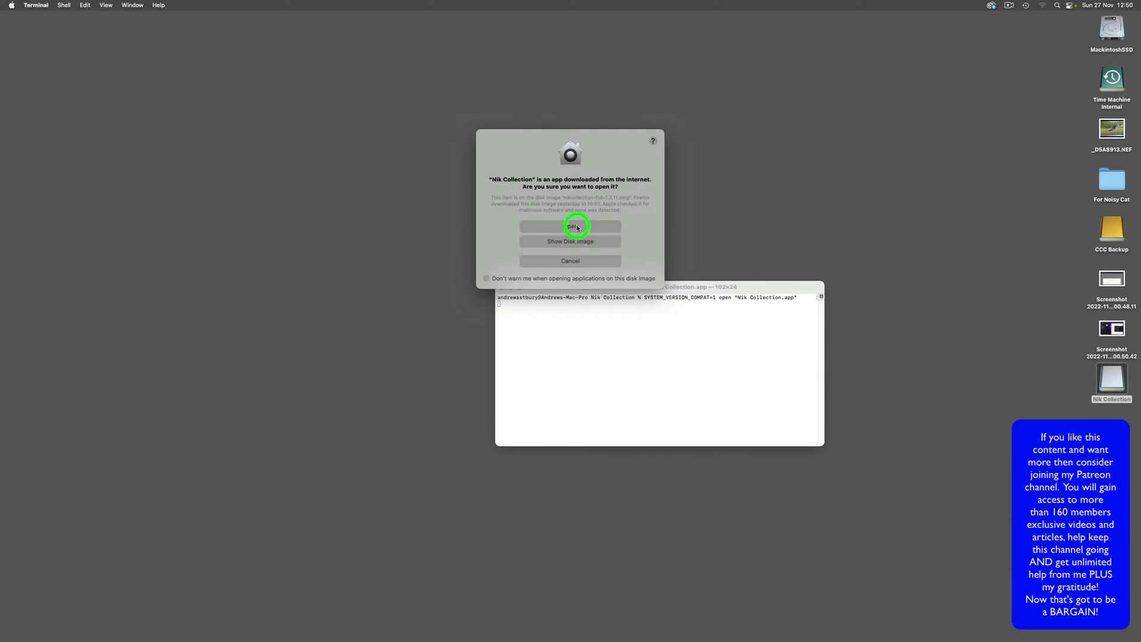
left_click(576, 227)
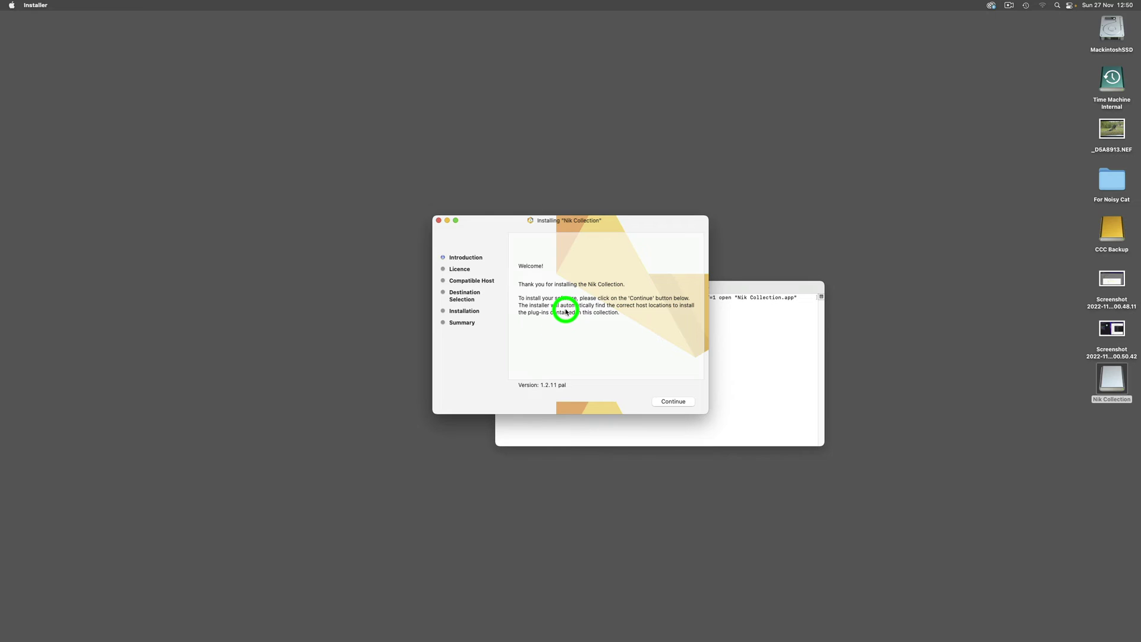
left_click(664, 402)
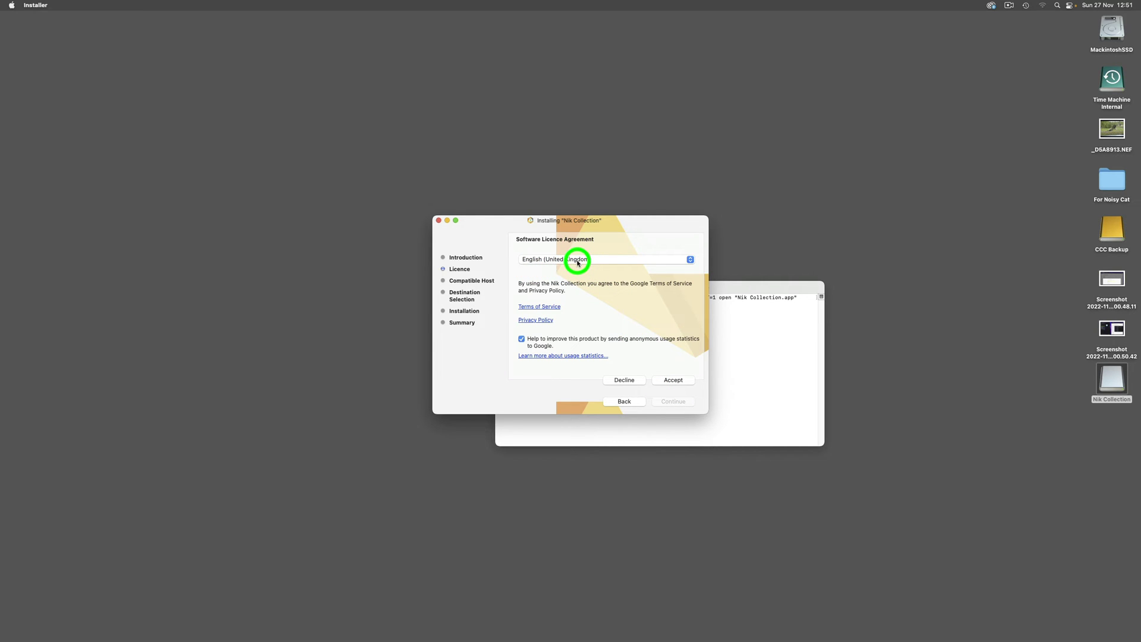
left_click(678, 379)
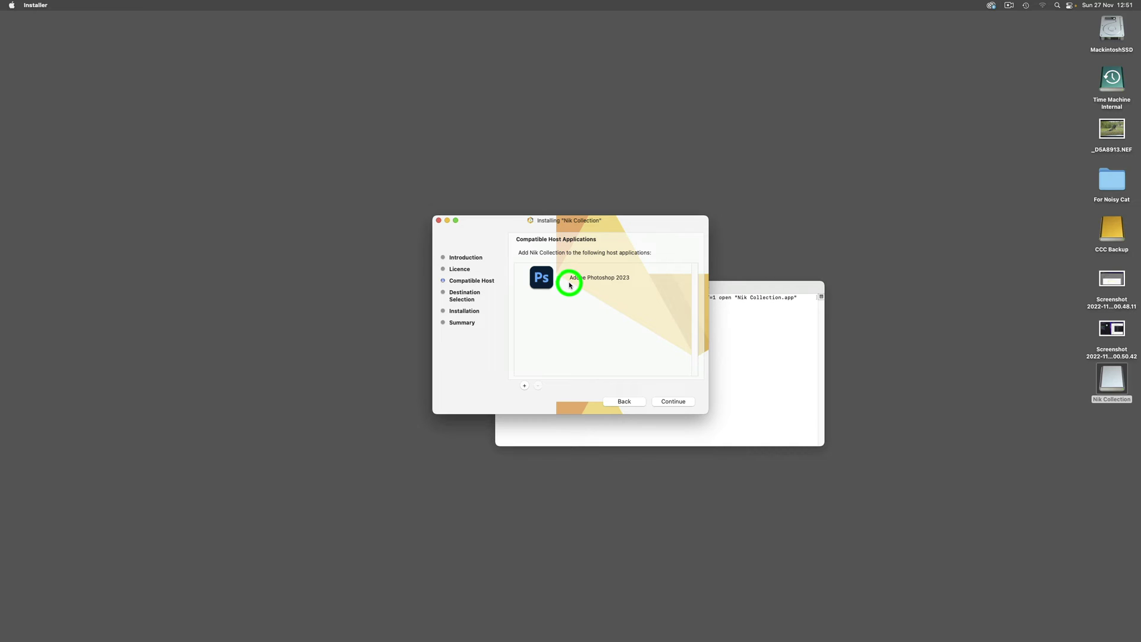
left_click(684, 404)
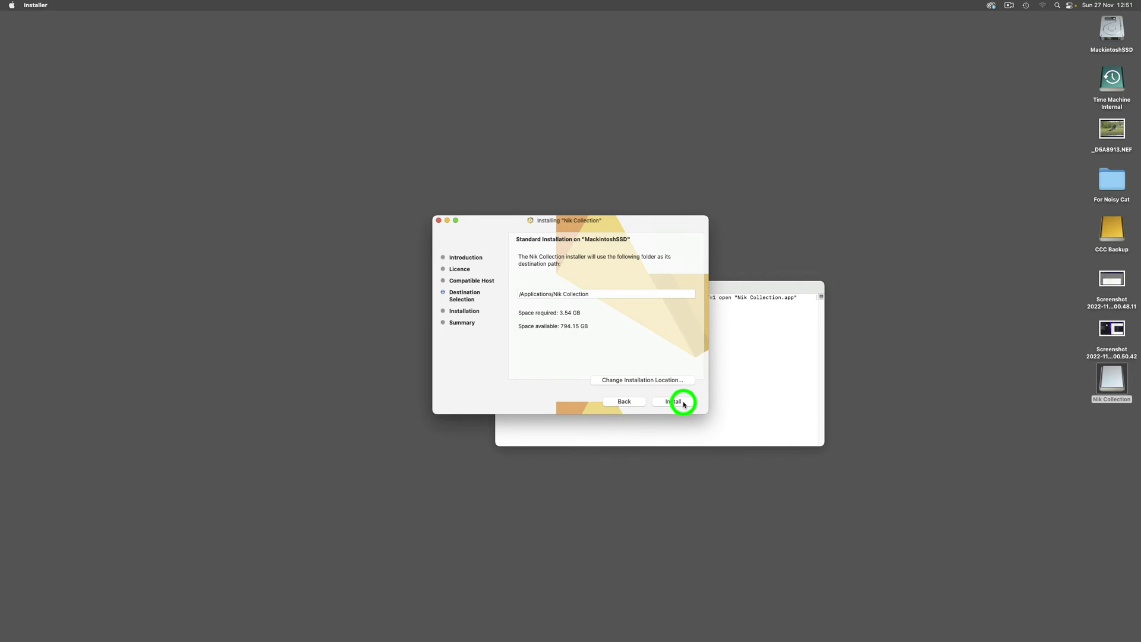
Step: Install Nik Collection into /Applications/Nik Collection, authorising with the account password
left_click(684, 403)
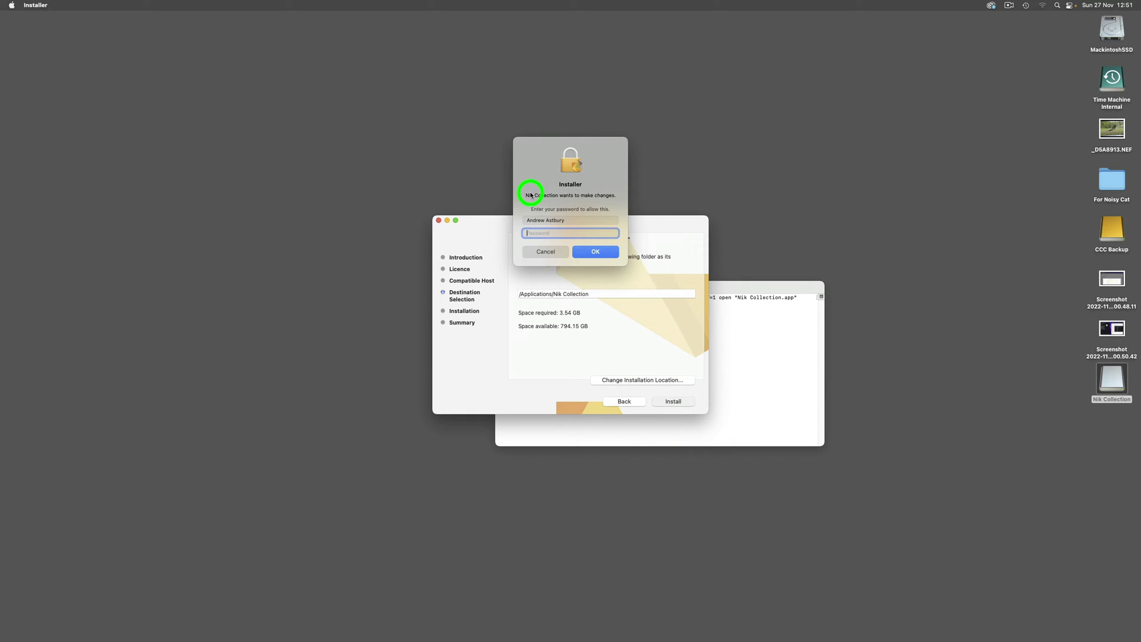
type("•••")
key("Return")
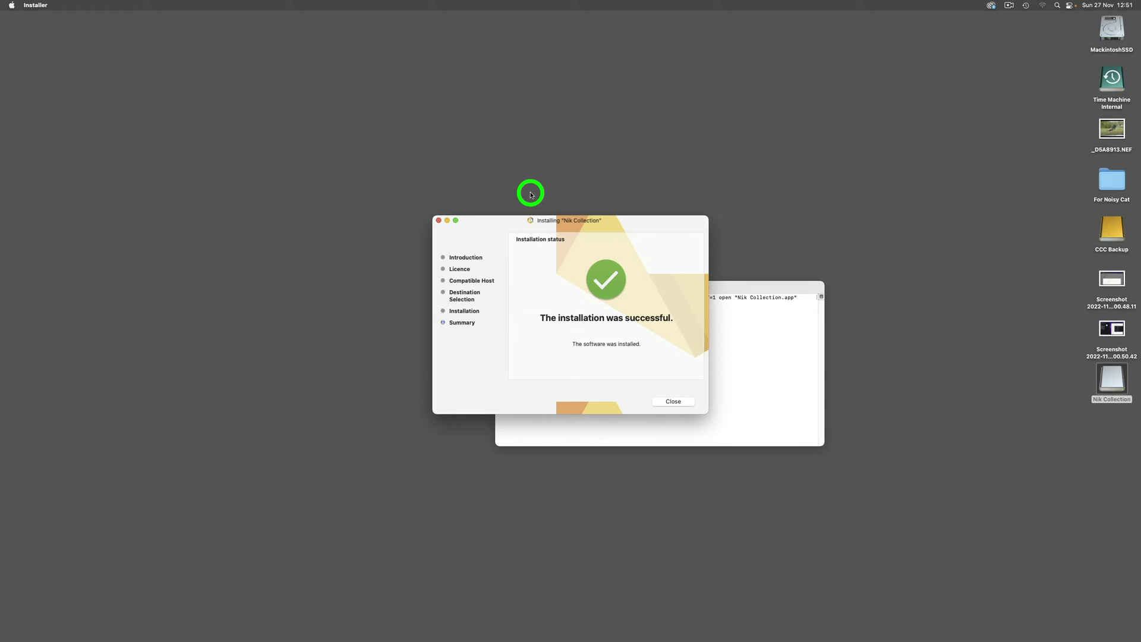
Step: Close the finished Nik Collection installer and quit Terminal
left_click(674, 401)
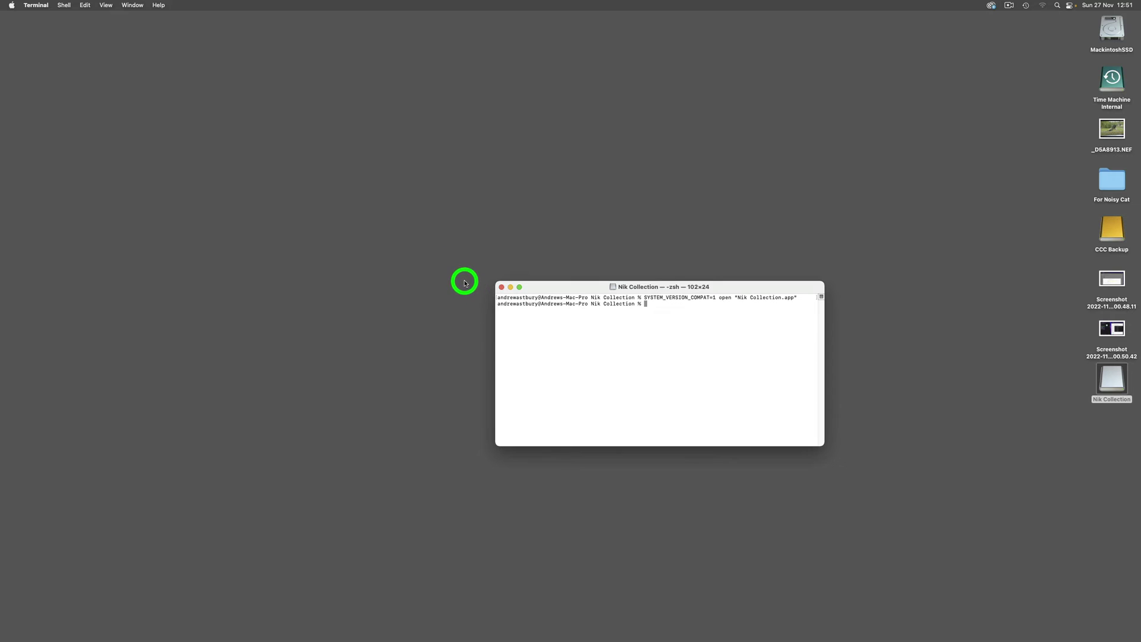
left_click(31, 6)
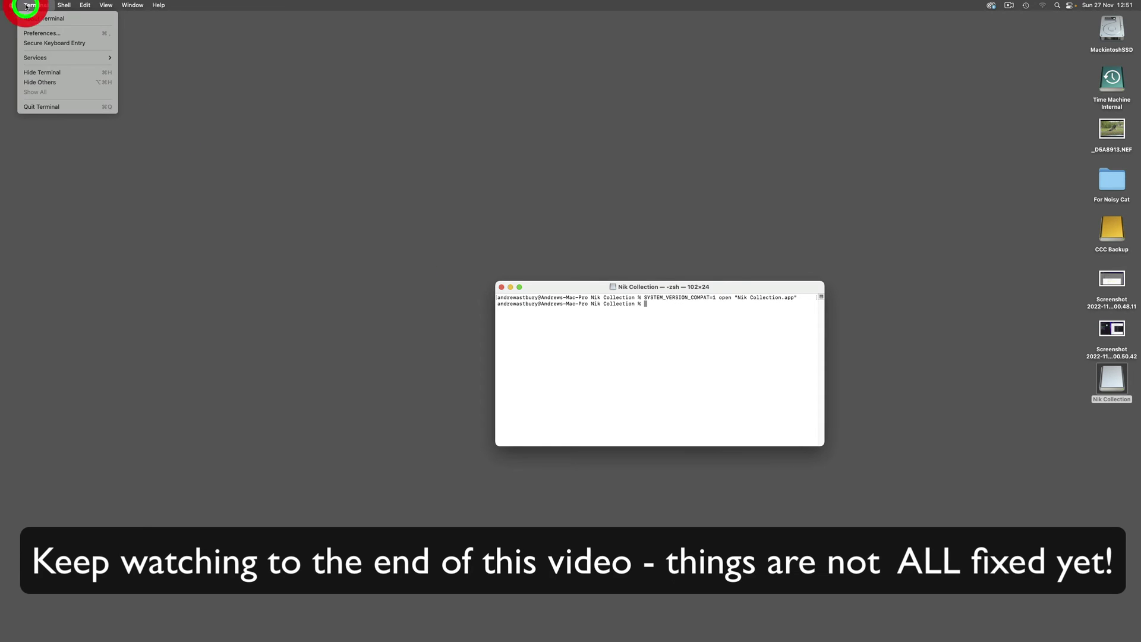
left_click(42, 109)
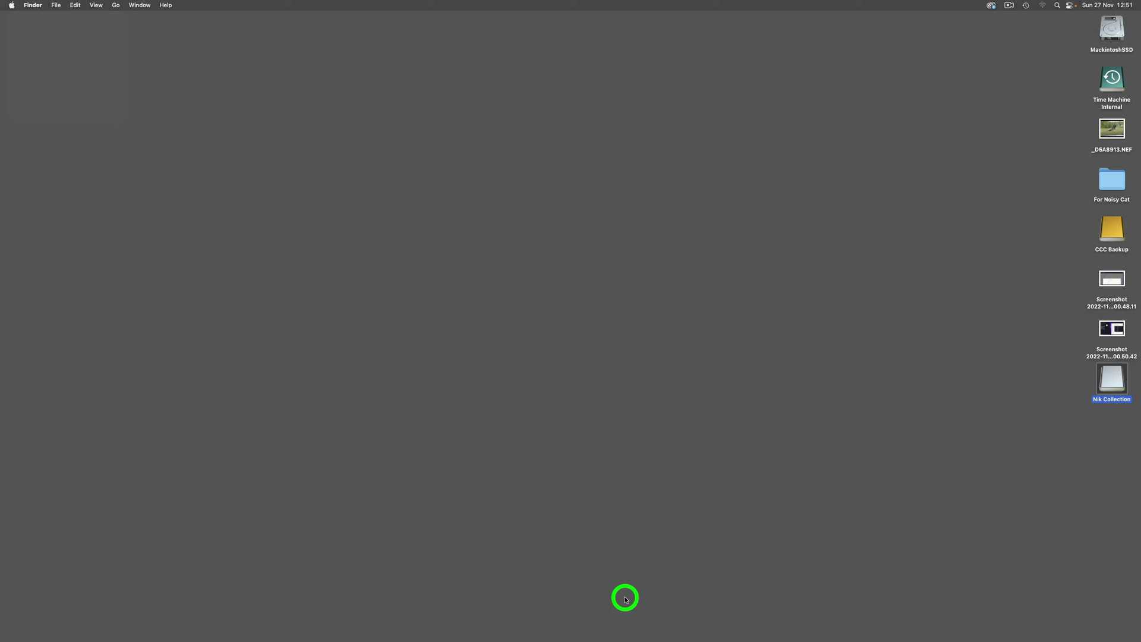
Step: Relaunch Photoshop 2023 from the Dock and close the Nik Selective Tool panel
mouse_move(678, 638)
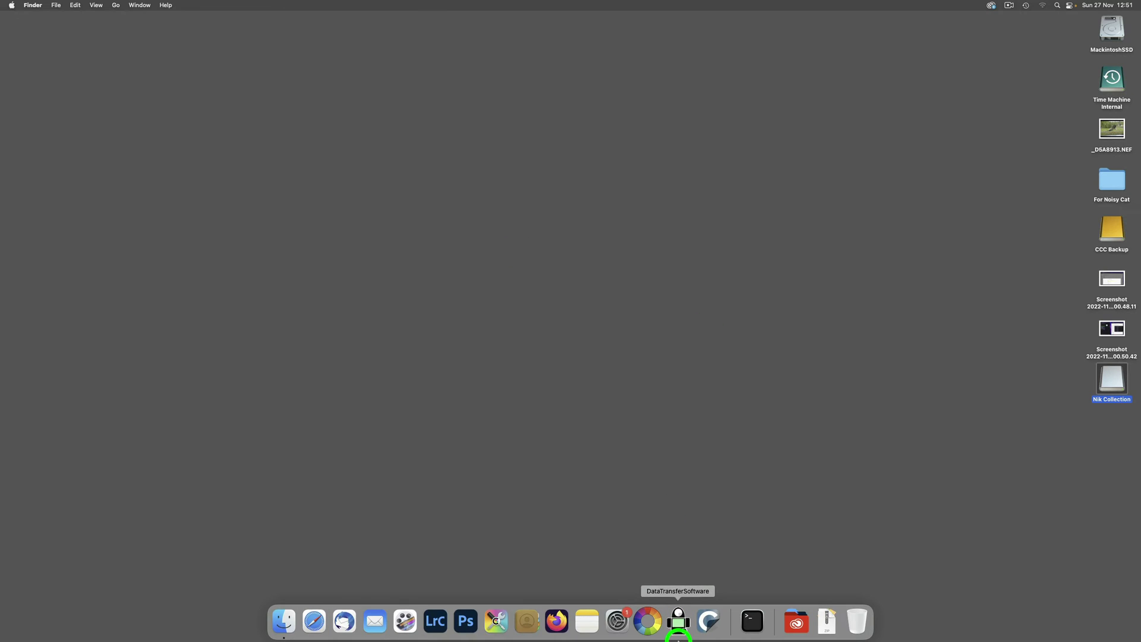
left_click(462, 630)
left_click(468, 628)
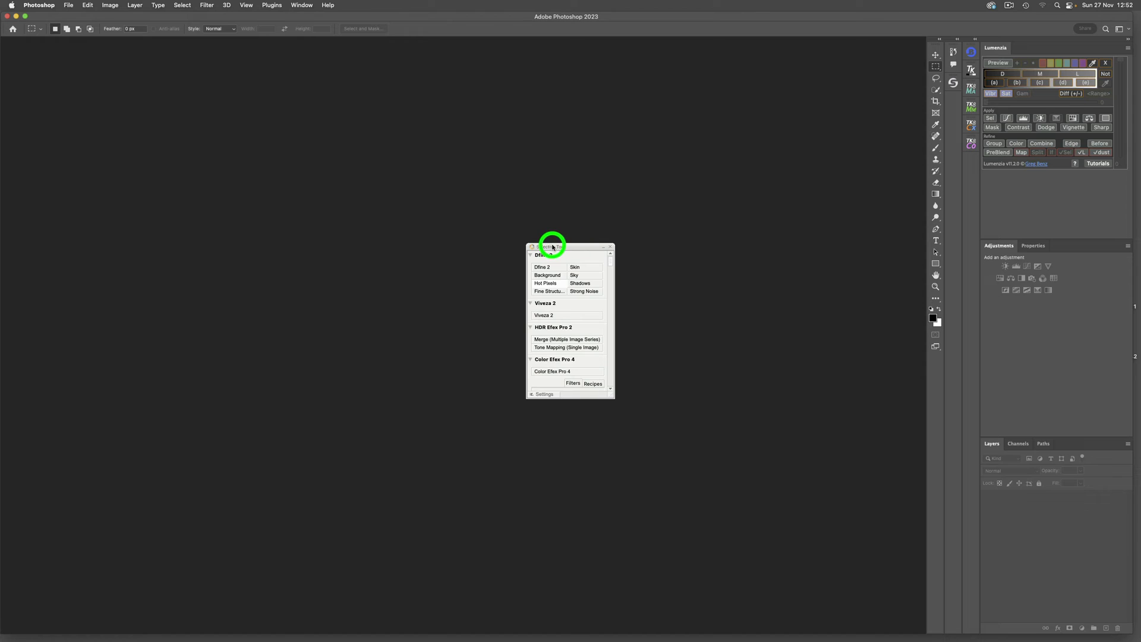
left_click(610, 247)
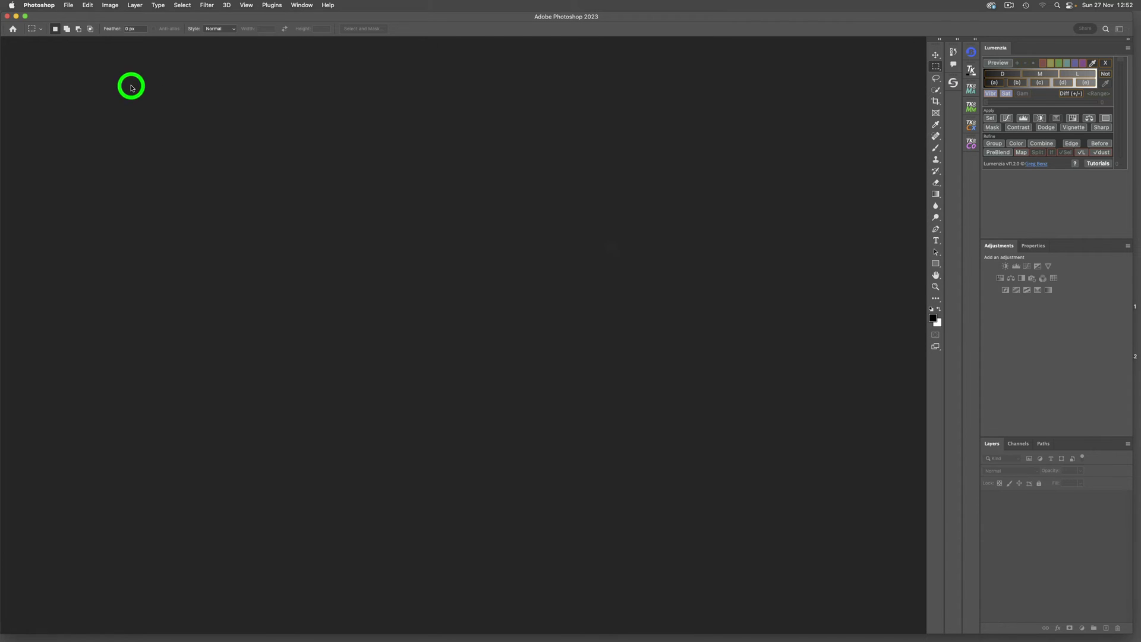
Step: Check the Filter menu, then reopen GX2R3911-CR2_DxO_DeepPRIME-3-Edit.tif from Open Recent
left_click(209, 6)
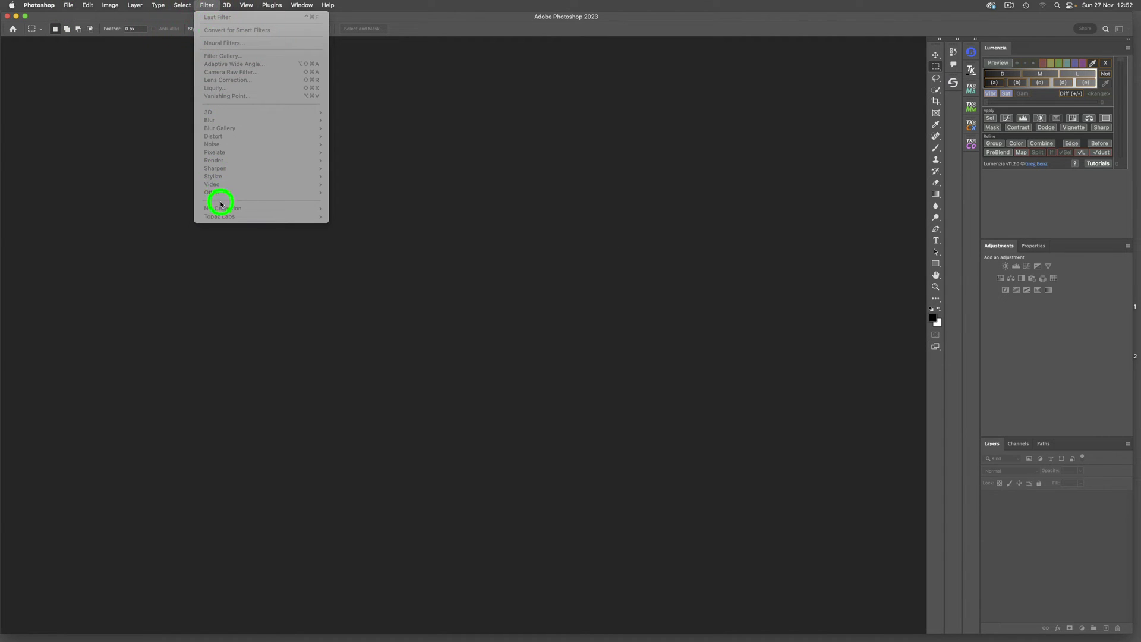
left_click(138, 132)
left_click(68, 6)
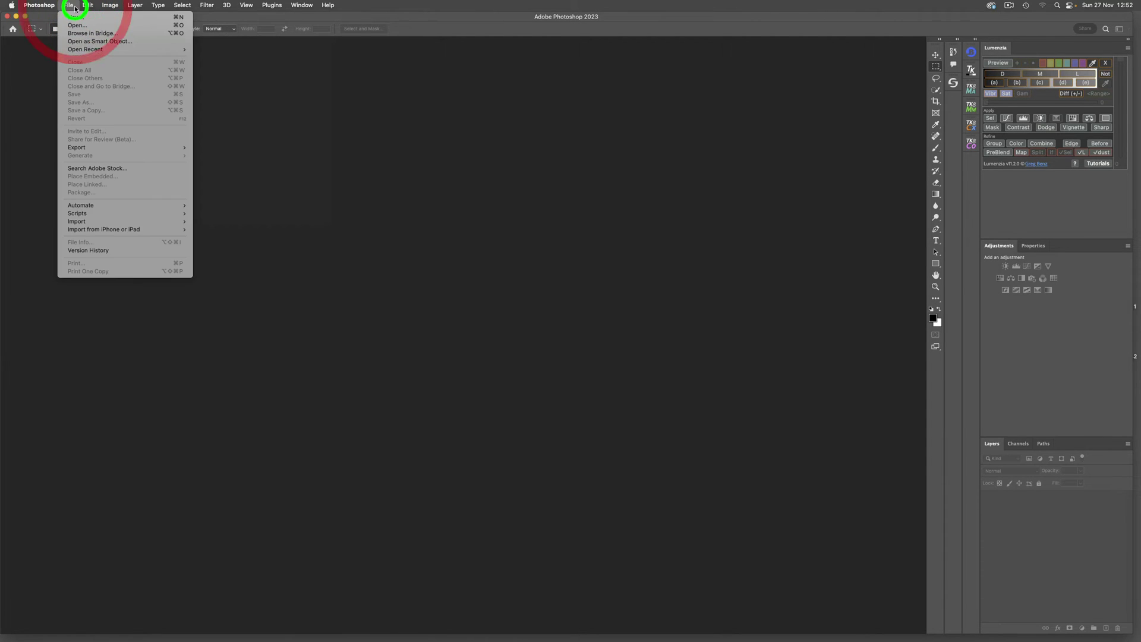
mouse_move(75, 50)
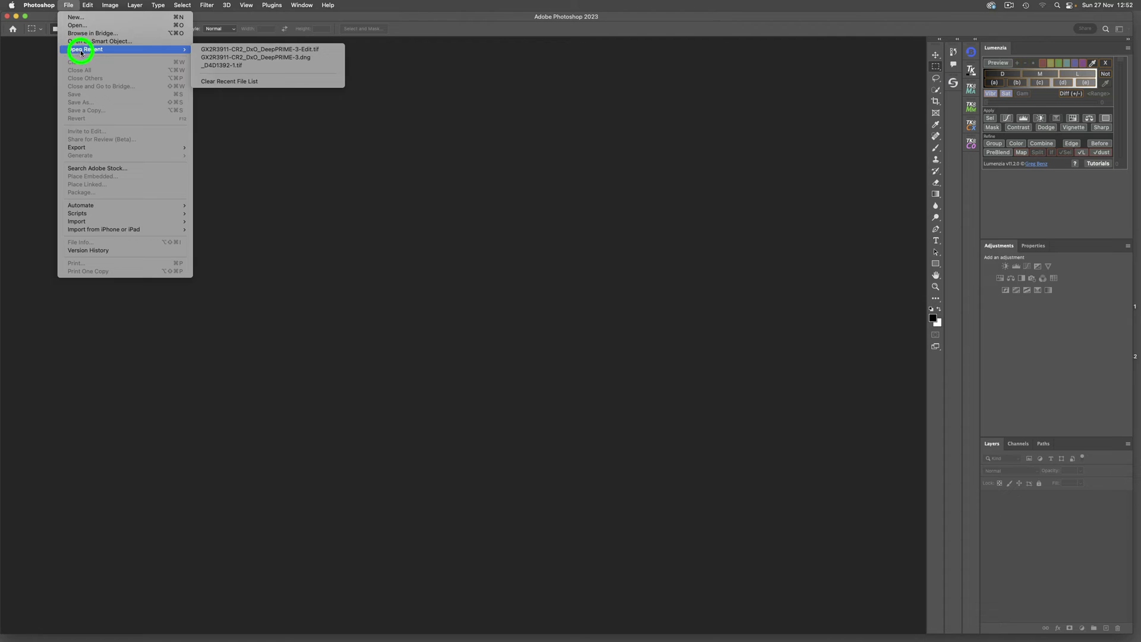
left_click(252, 53)
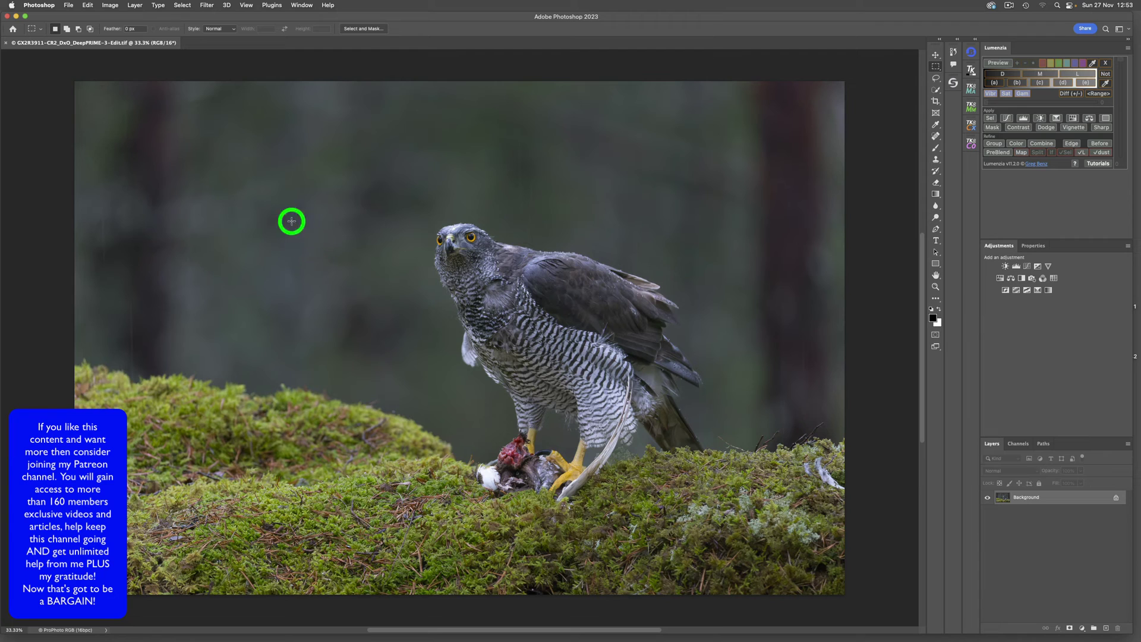
Step: Apply Filter > Nik Collection > Silver Efex Pro 2 to the goshawk photo and accept the default conversion
left_click(206, 6)
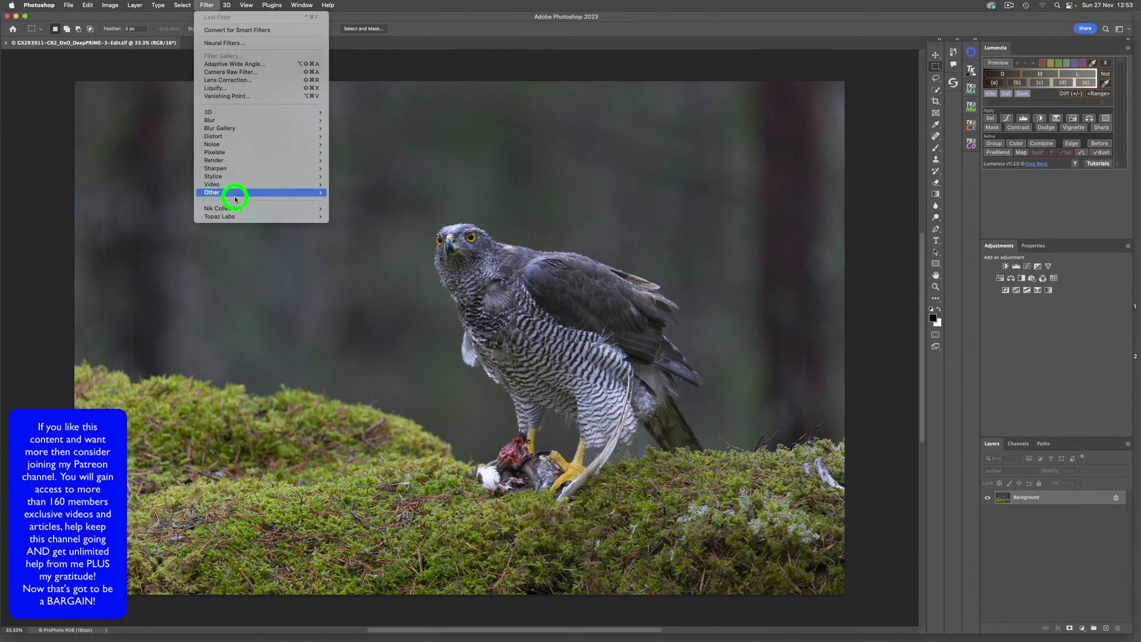
mouse_move(236, 215)
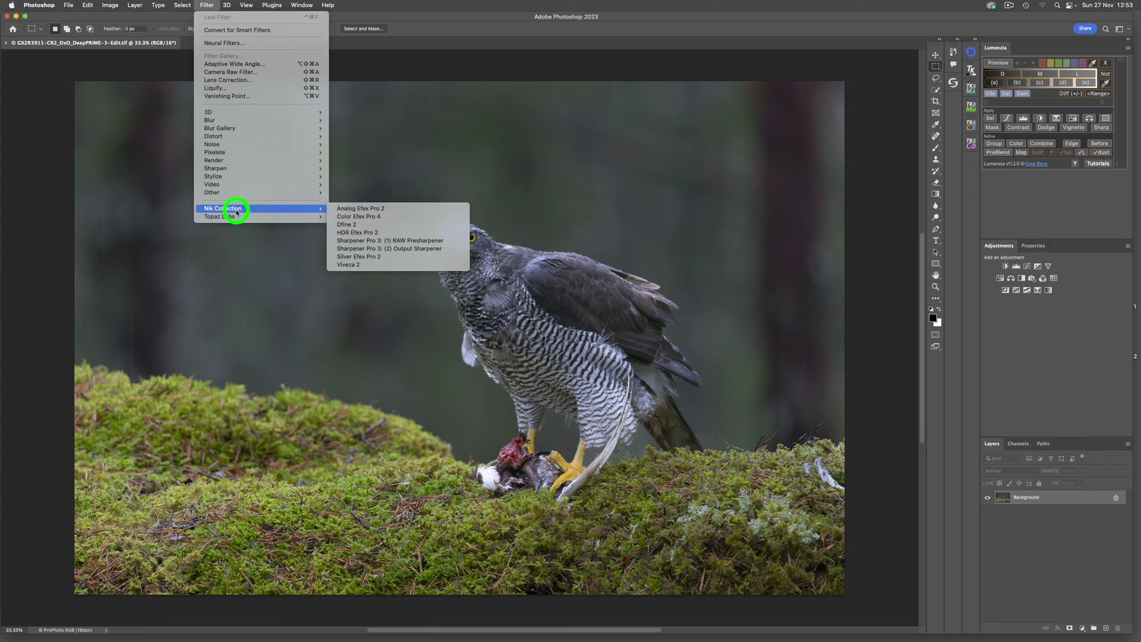
left_click(374, 257)
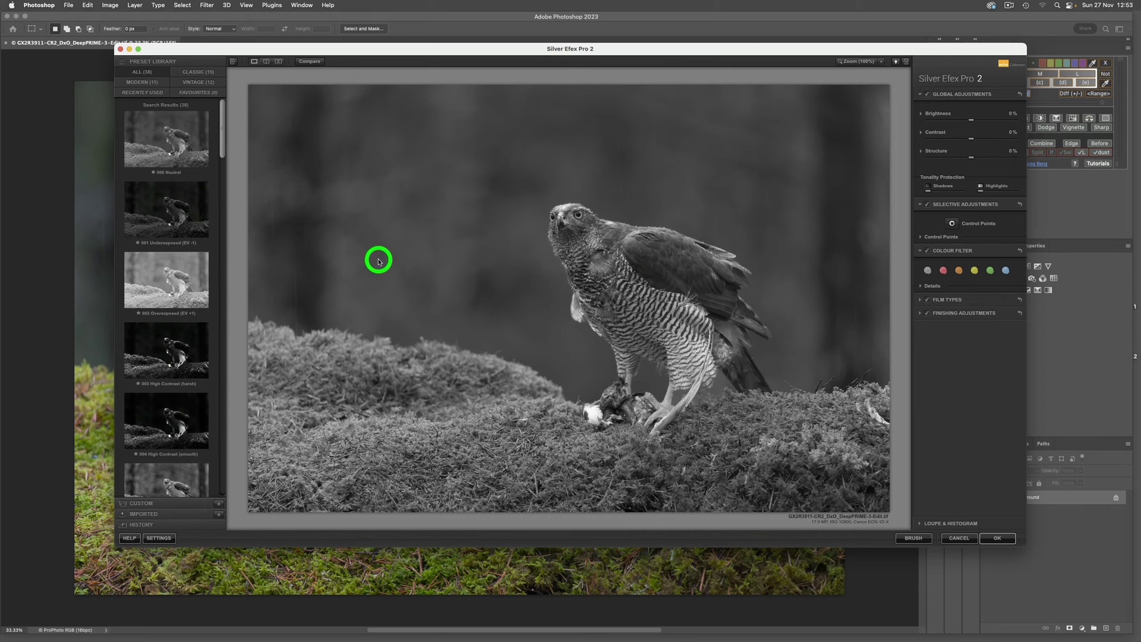
left_click(1001, 537)
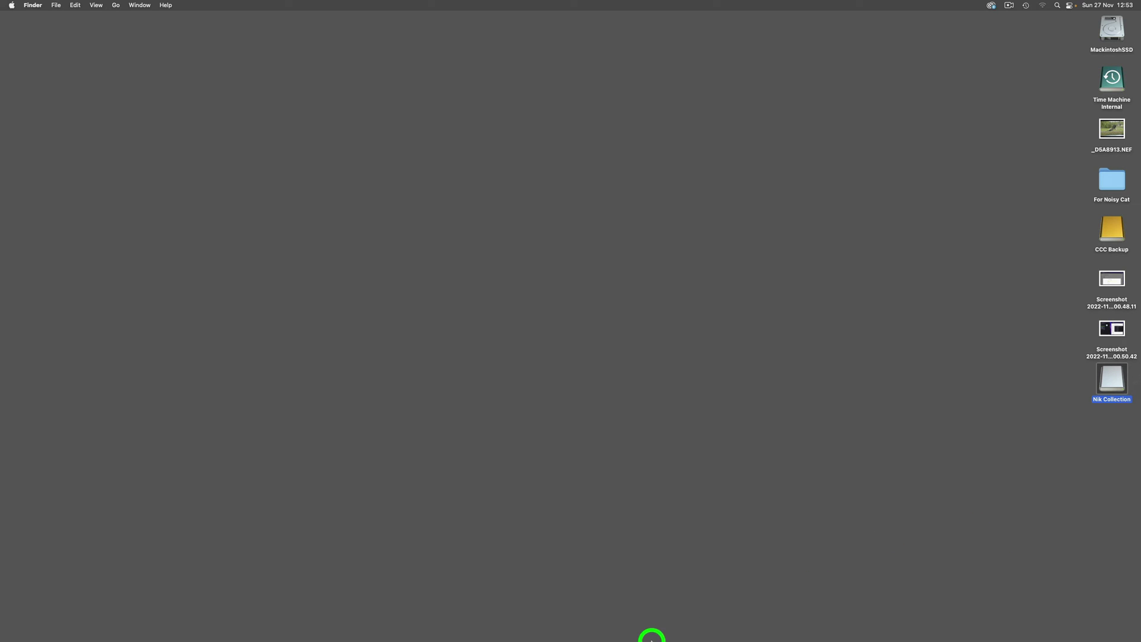
Step: Relaunch Photoshop 2023 from its Dock icon after the crash
mouse_move(652, 639)
left_click(469, 620)
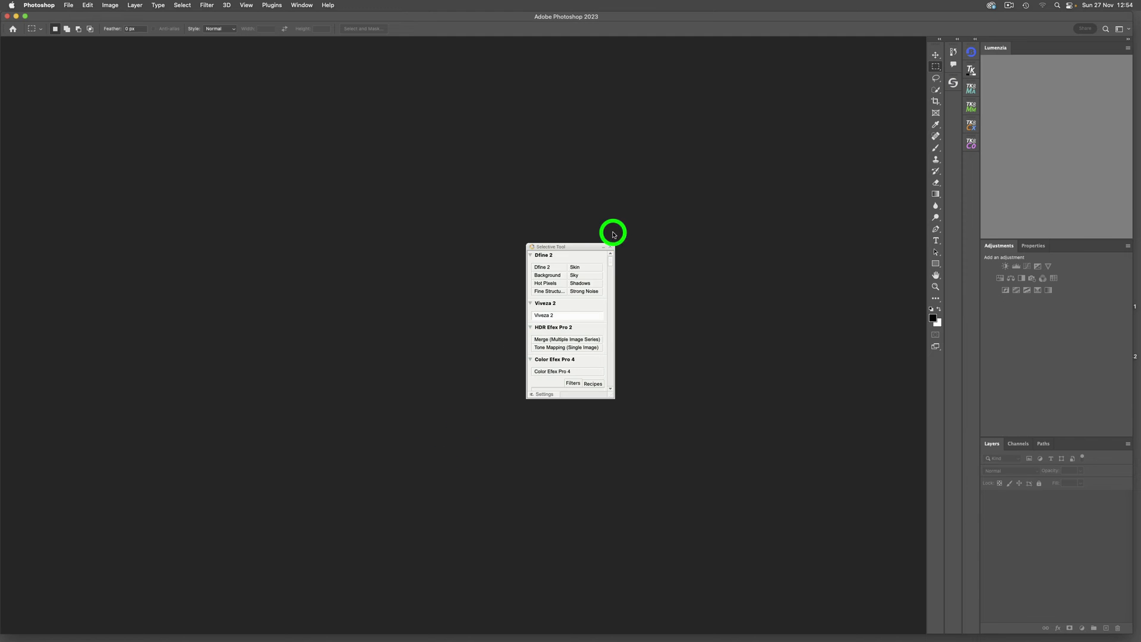
Step: Close the Selective Tool panel and reopen GX2R3911-CR2_DxO_DeepPRIME-3-Edit.tif from Open Recent
left_click(610, 249)
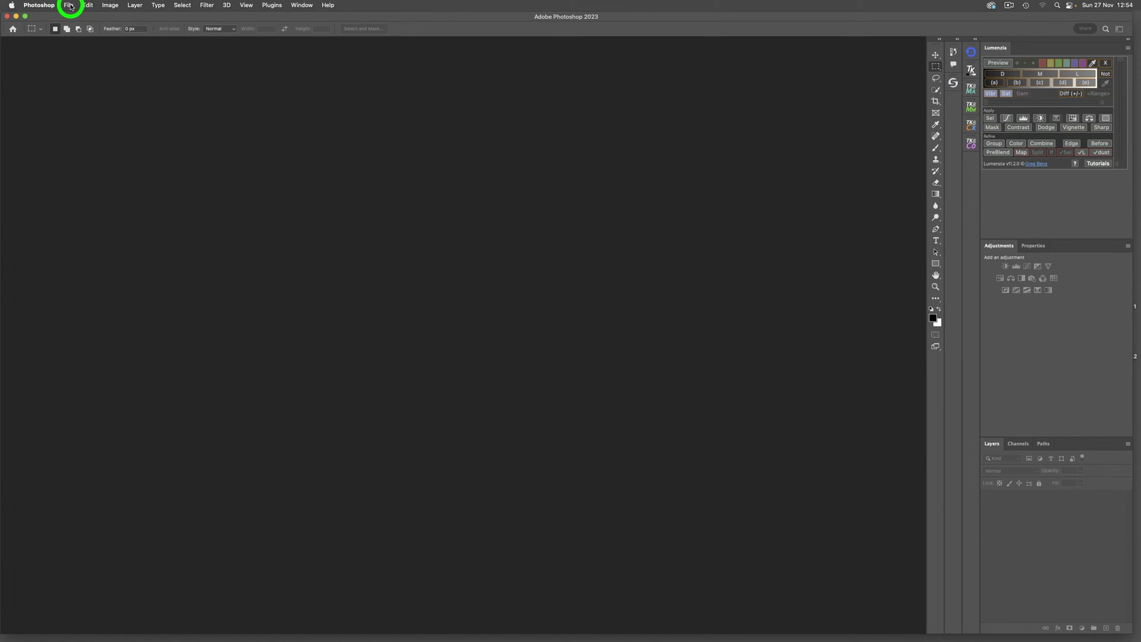
left_click(69, 5)
mouse_move(84, 49)
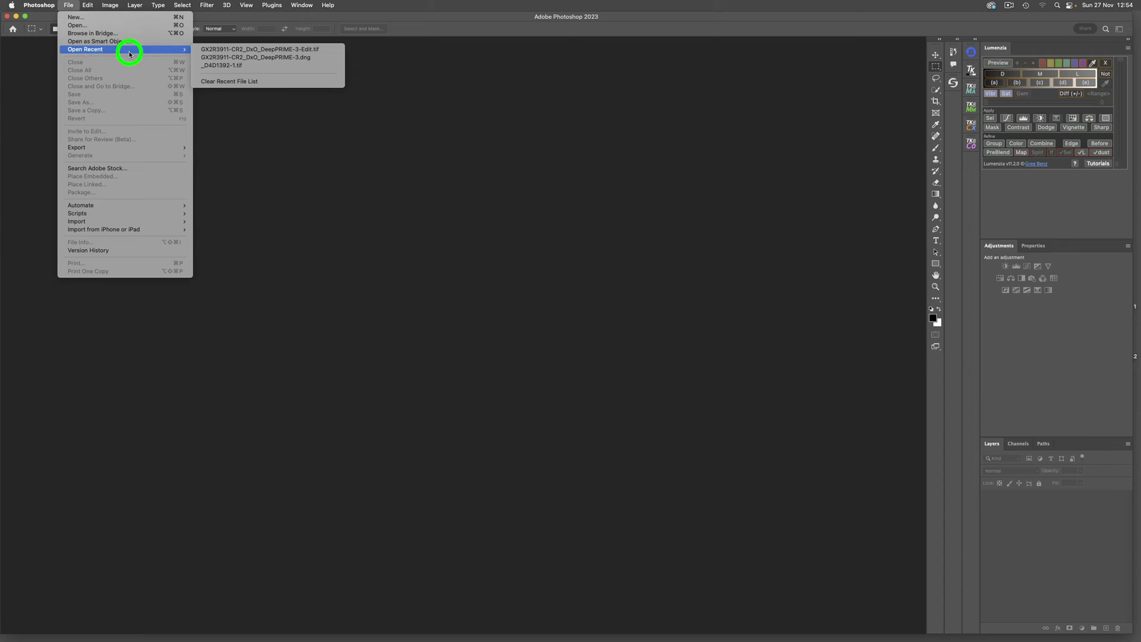
left_click(217, 53)
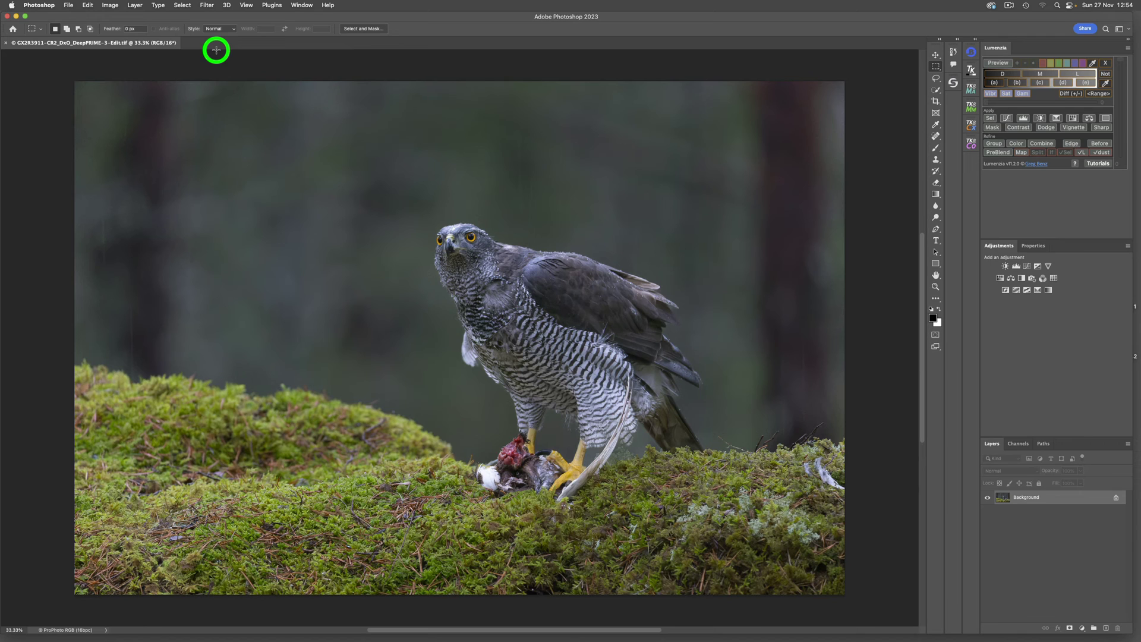
Step: Duplicate the goshawk background into Layer 1 with Cmd+J and launch Silver Efex Pro 2 on it
key("super")
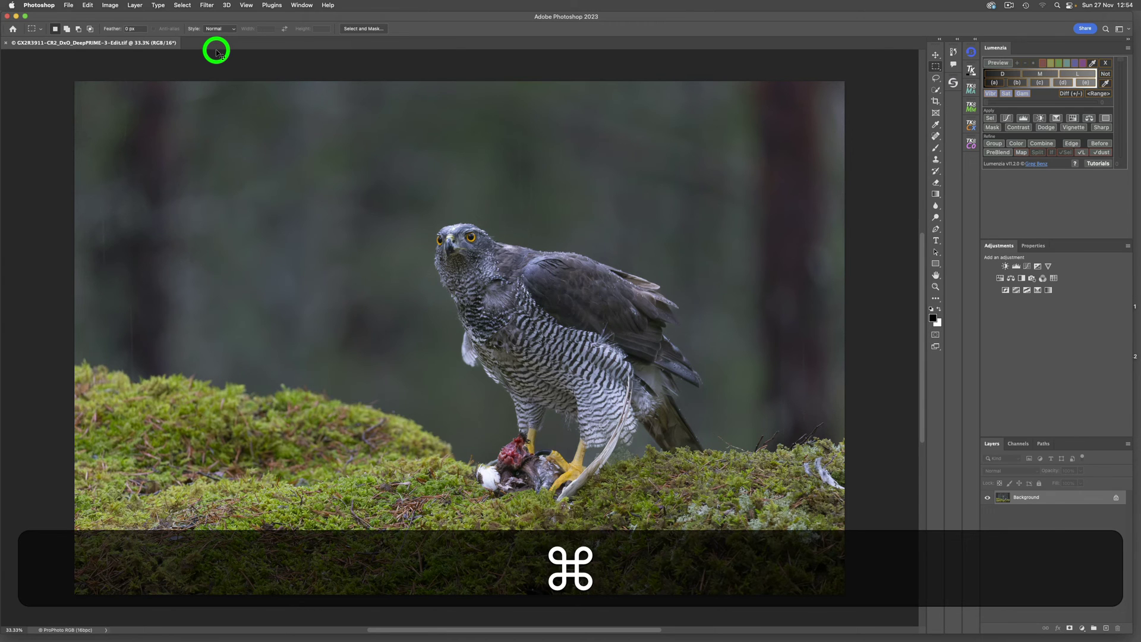
key("super+j")
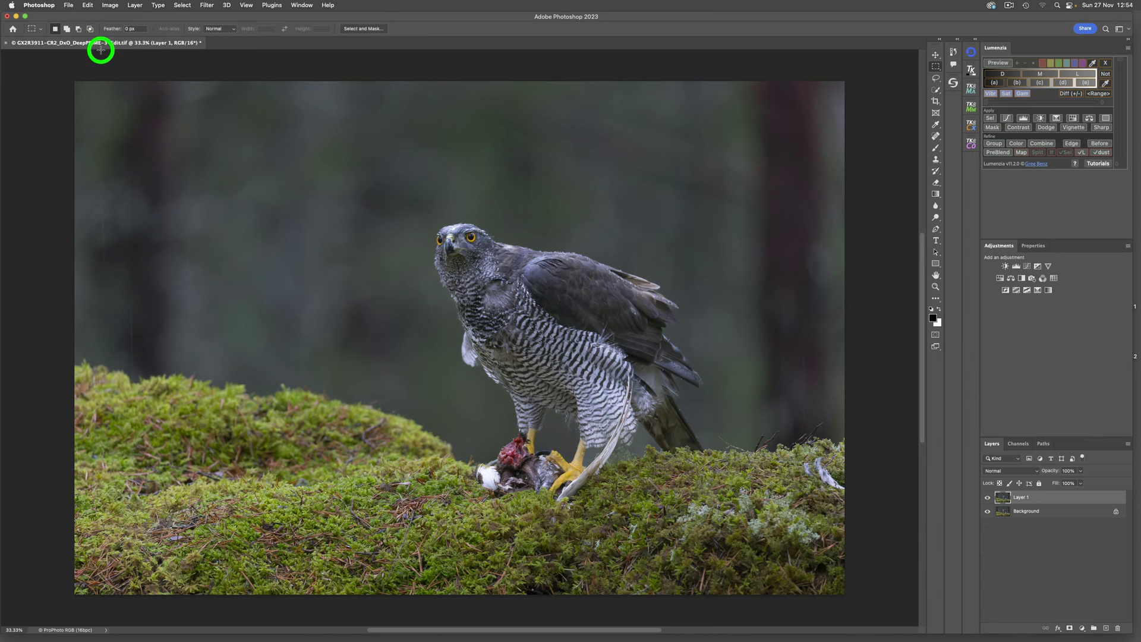
left_click(209, 7)
mouse_move(213, 210)
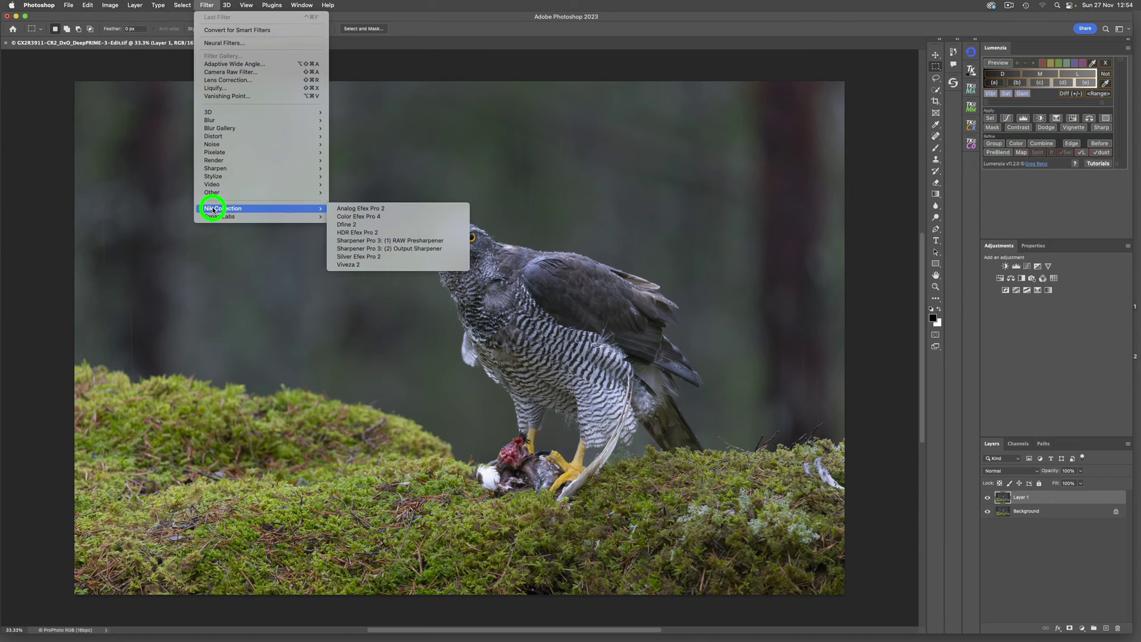
left_click(369, 257)
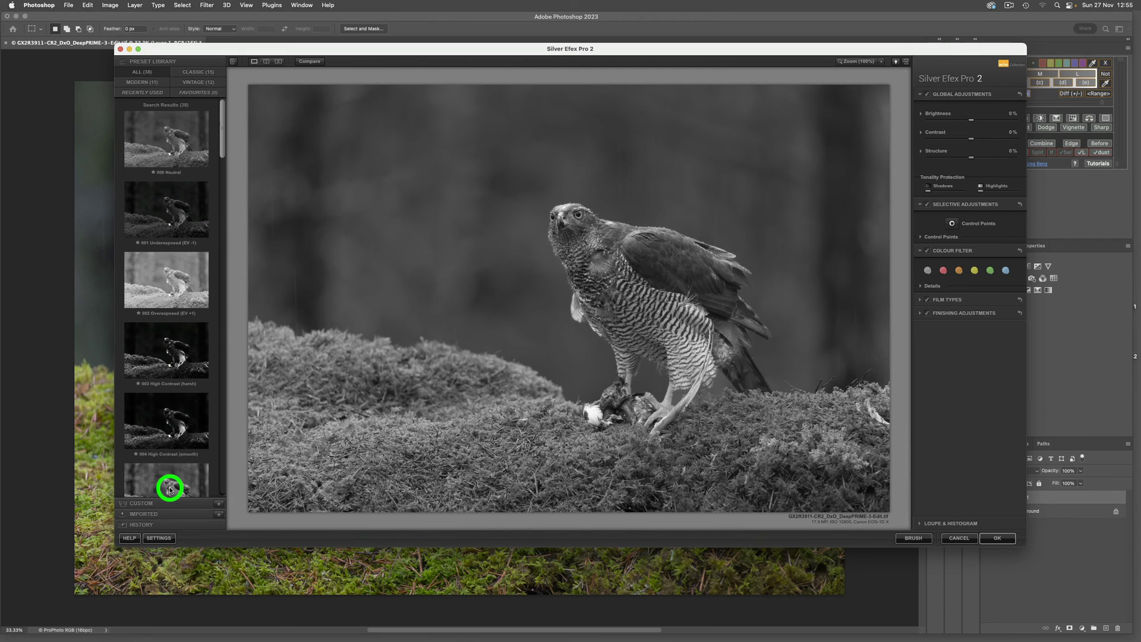
Step: Set Silver Efex Pro 2's After Clicking OK option to 'apply the filtered effect to the current layer'
left_click(159, 538)
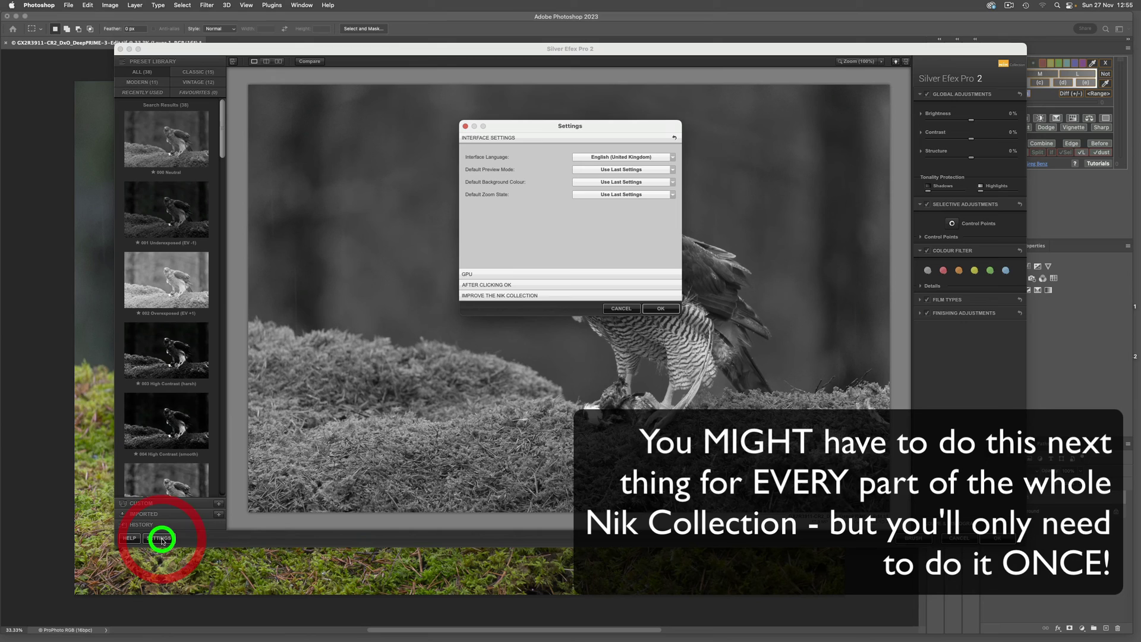
left_click(498, 285)
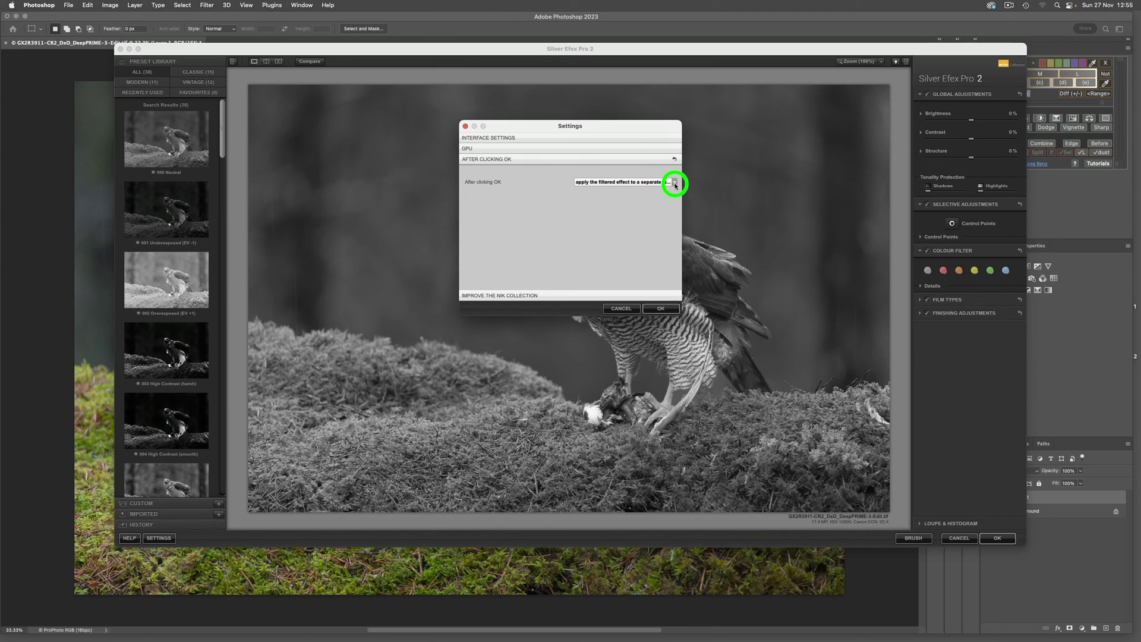
left_click(675, 183)
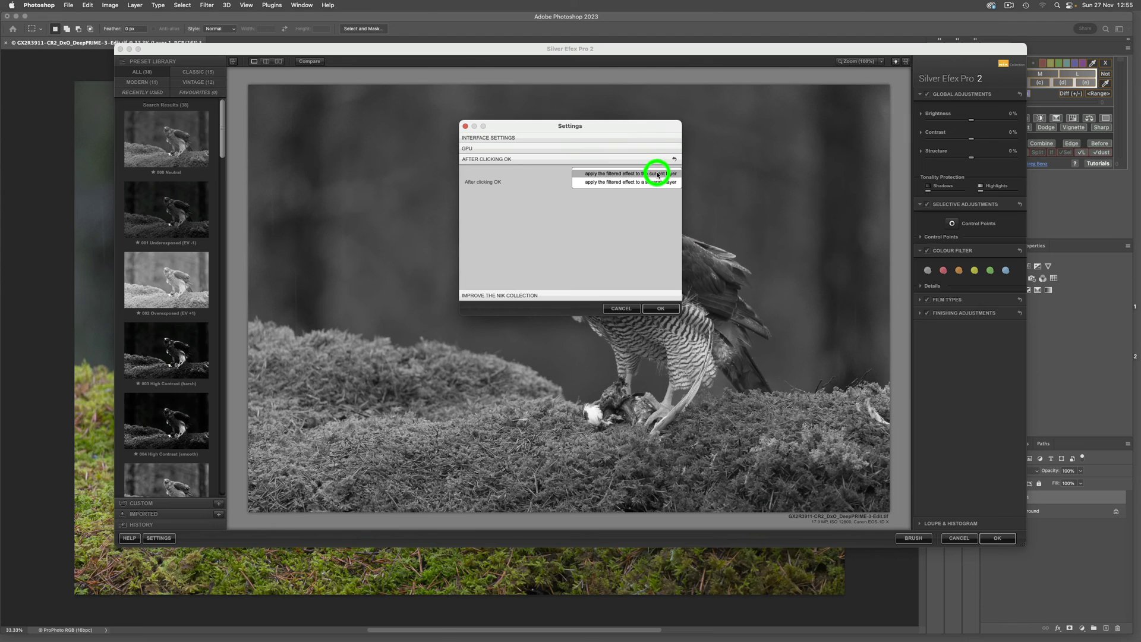
left_click(657, 173)
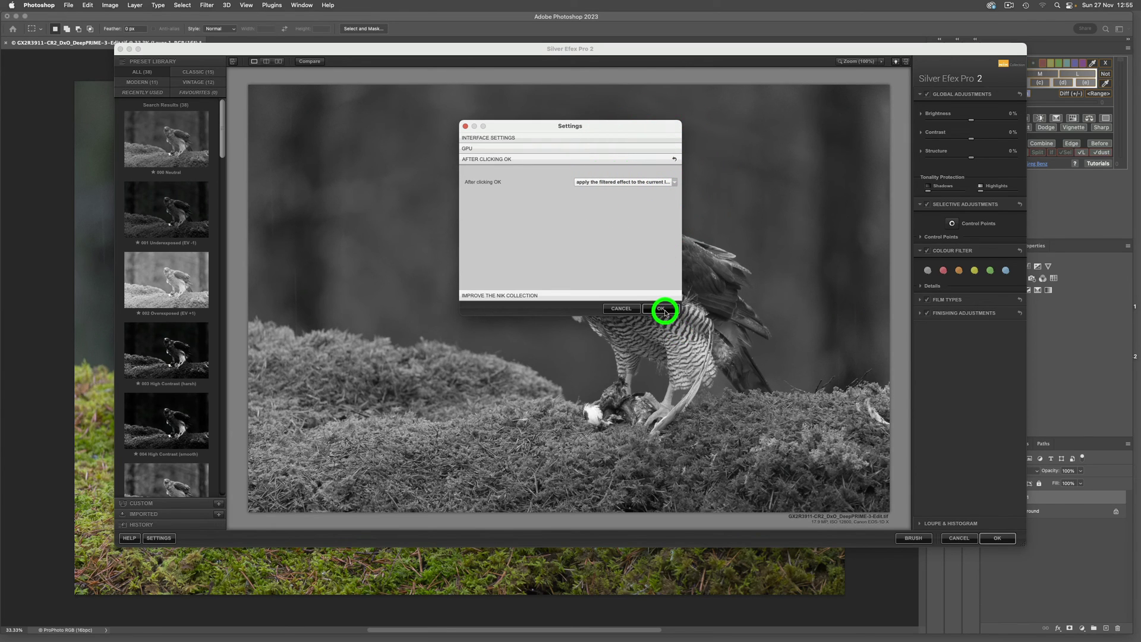
left_click(663, 309)
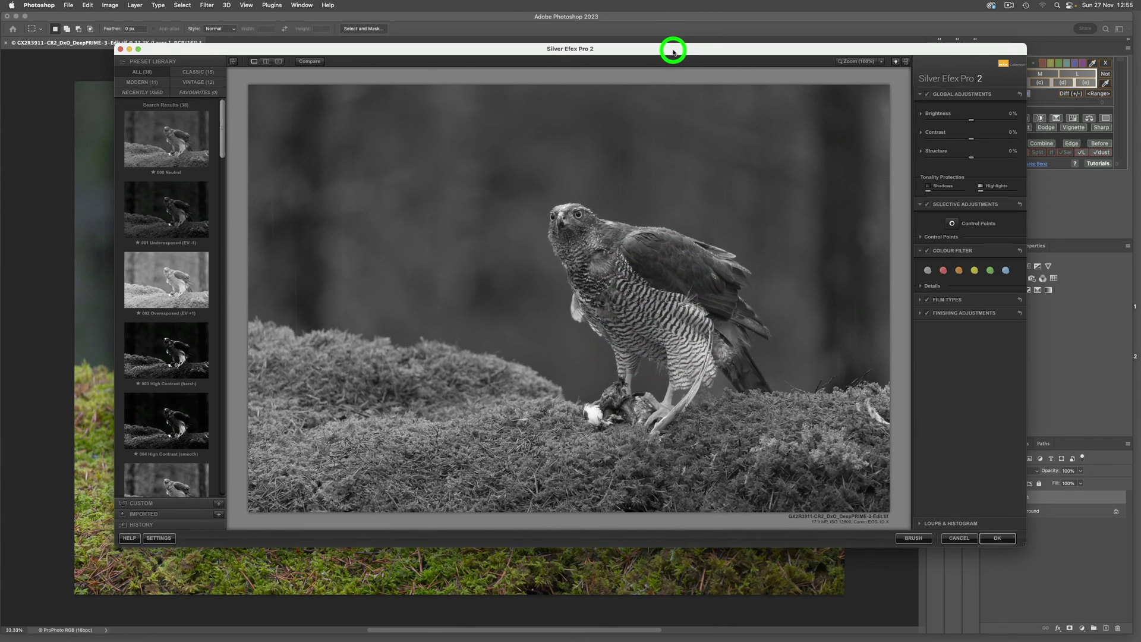
Step: Move the Silver Efex Pro 2 window left and accept the black-and-white conversion onto Layer 1
left_click_drag(674, 53, 567, 47)
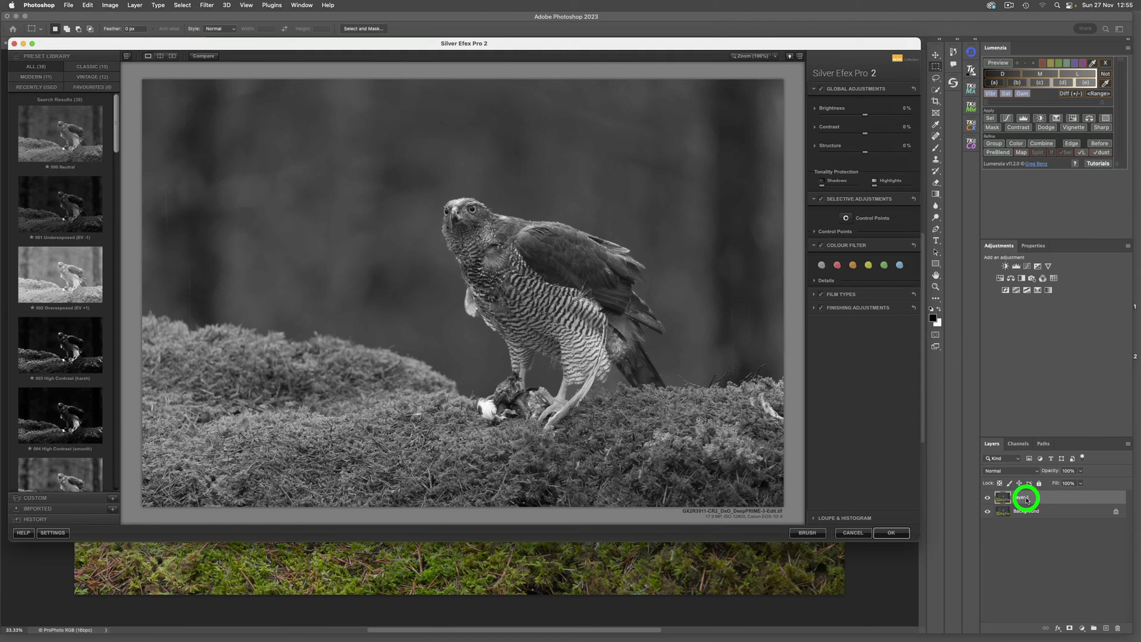
left_click(890, 535)
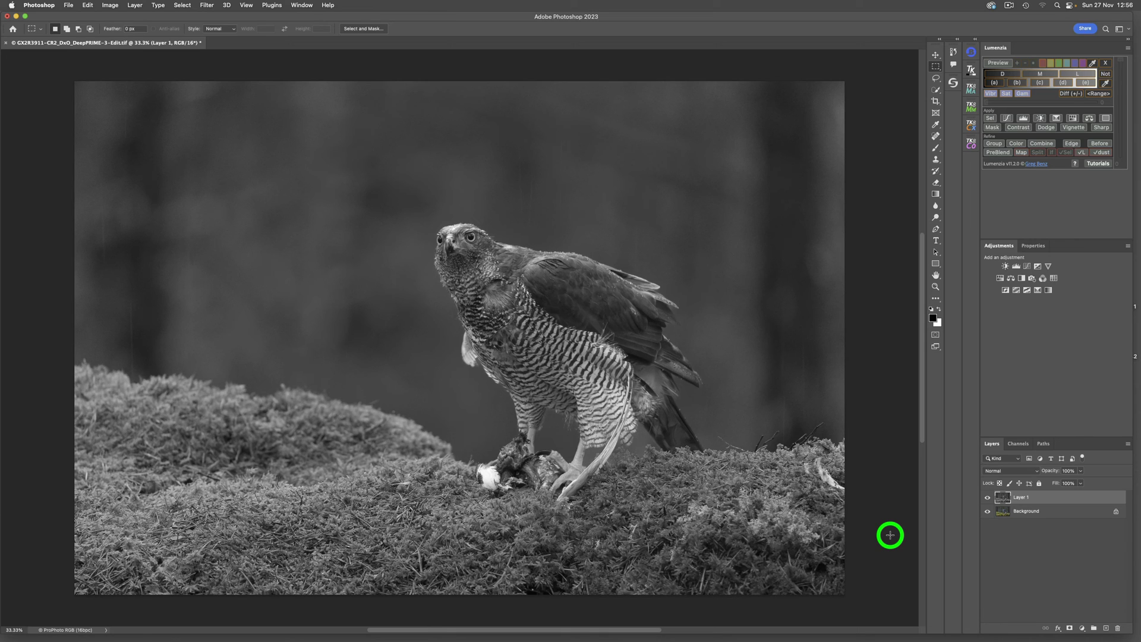
mouse_move(296, 637)
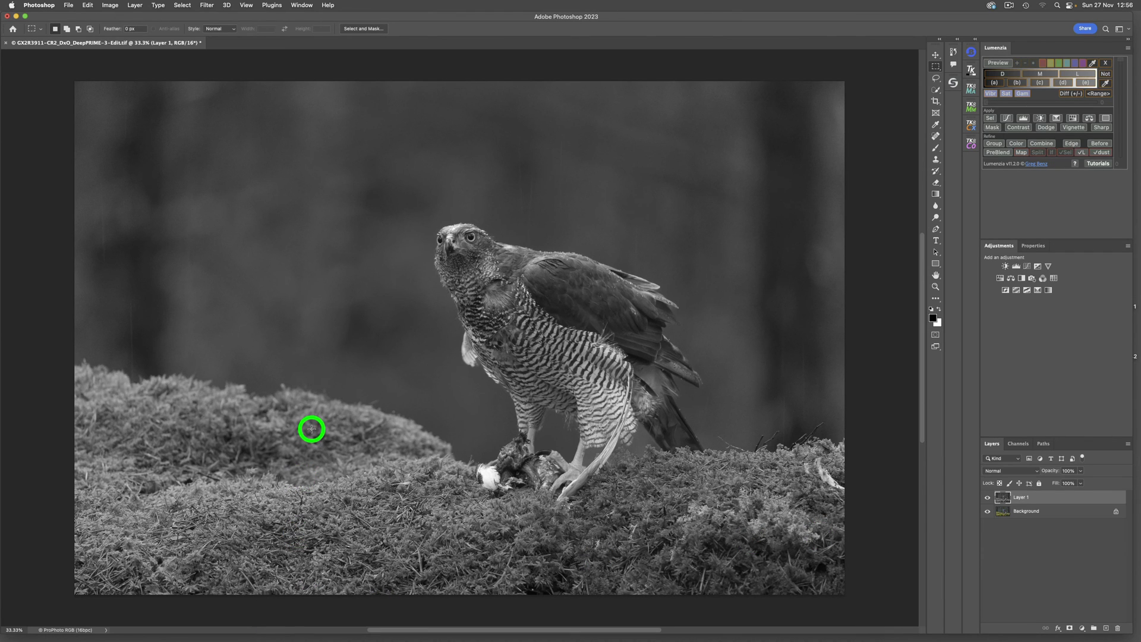